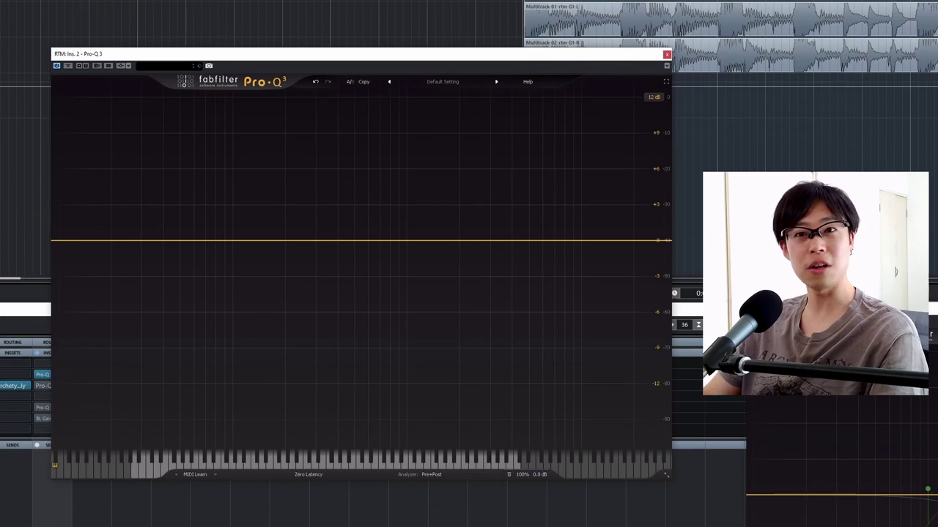
# Step: Add a 12 dB/oct low-cut band and sweep it up to about 180 Hz during playback
pyautogui.press('space')
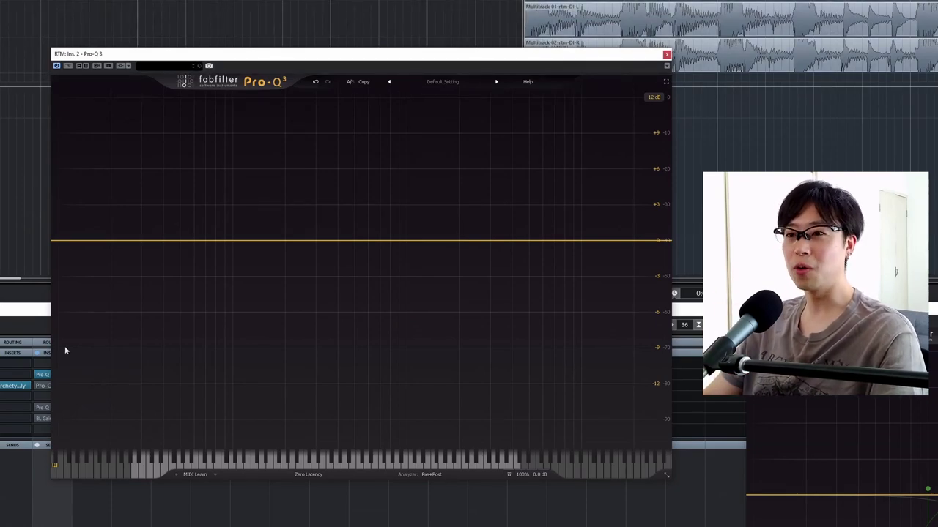
pyautogui.click(79, 241)
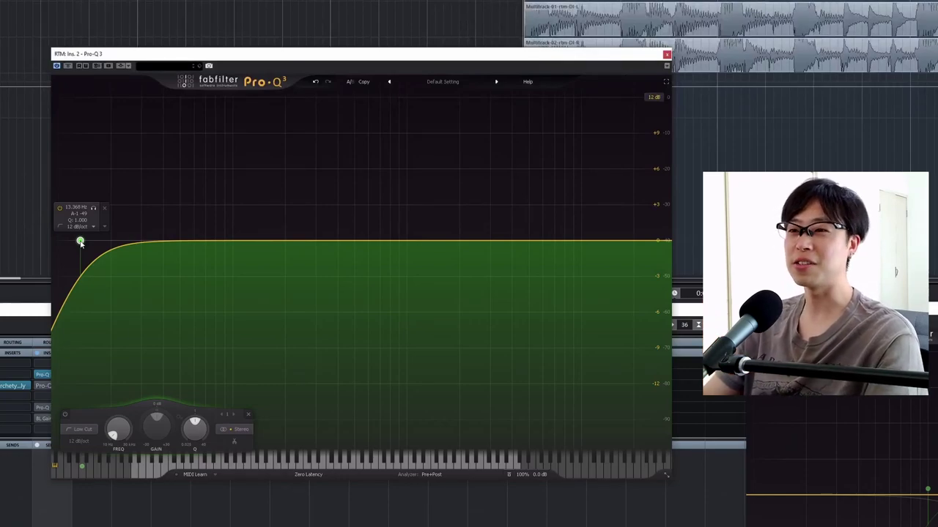
pyautogui.press('space')
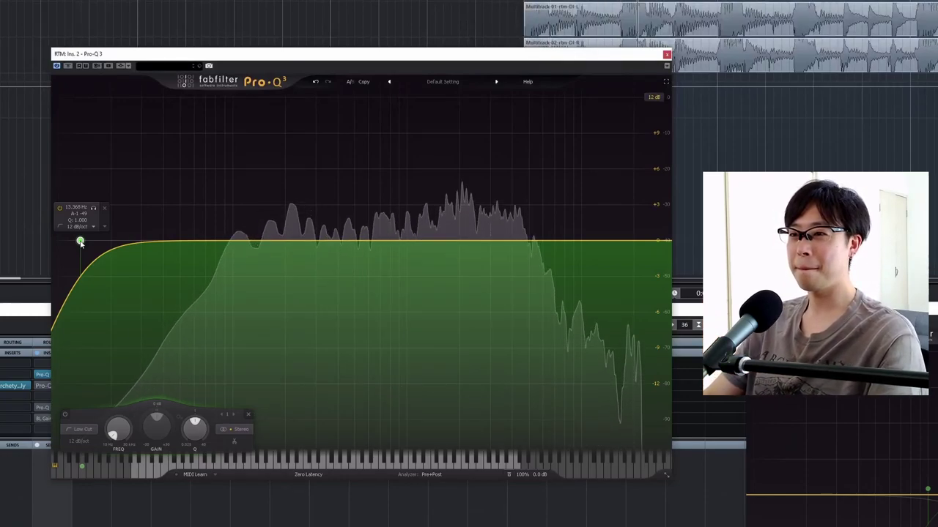
pyautogui.moveTo(80, 242); pyautogui.dragTo(282, 248)
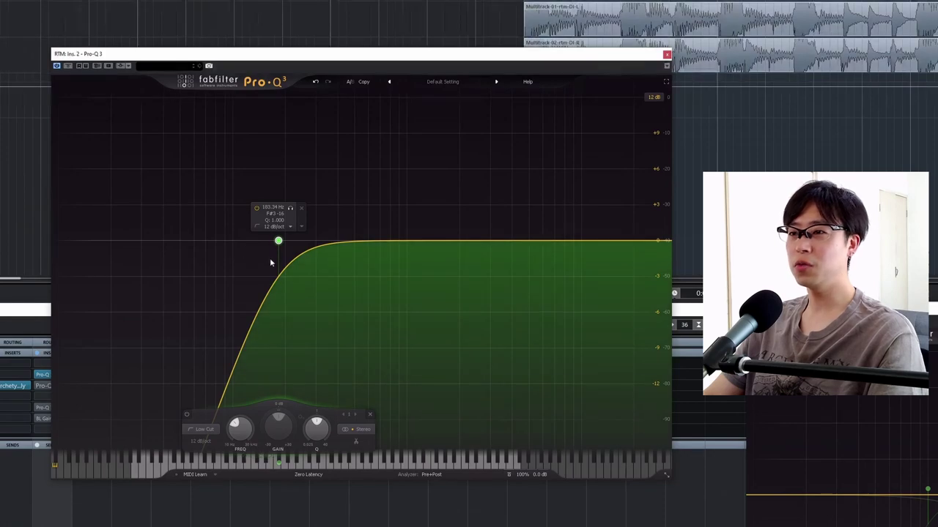
# Step: Set the low-cut band's frequency to 100 Hz
pyautogui.doubleClick(270, 209)
pyautogui.write('100')
pyautogui.press('Return')
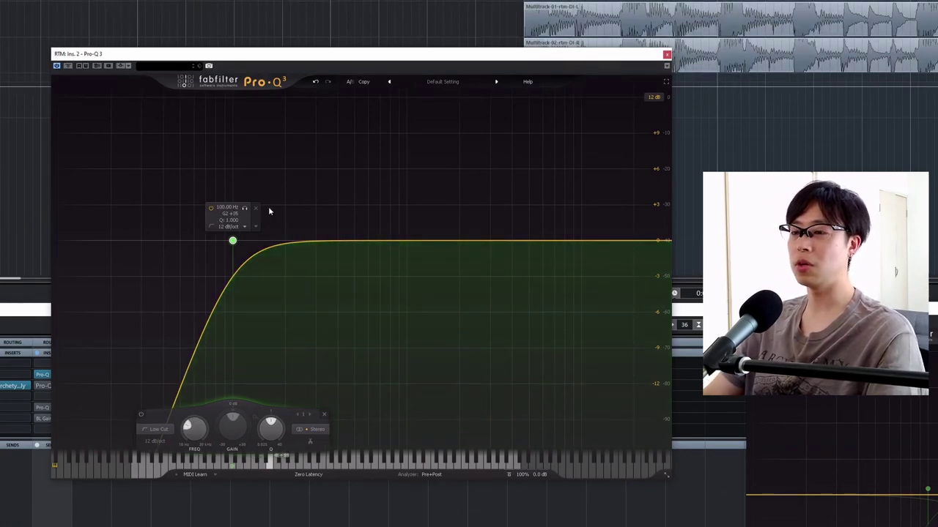
# Step: Try the low cut at 150 Hz, compare it with 100 Hz during playback using undo and redo, and return to 100 Hz
pyautogui.doubleClick(227, 208)
pyautogui.write('150')
pyautogui.press('Return')
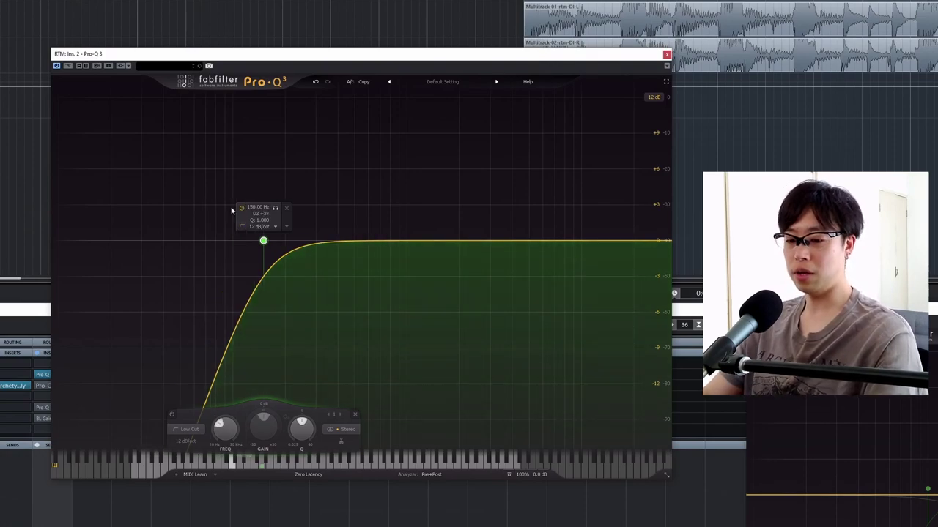
pyautogui.click(315, 81)
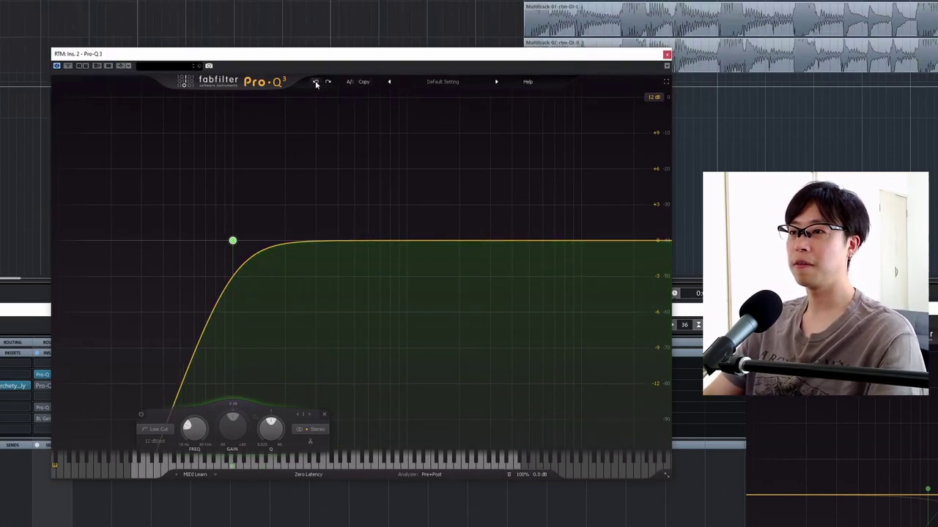
pyautogui.press('space')
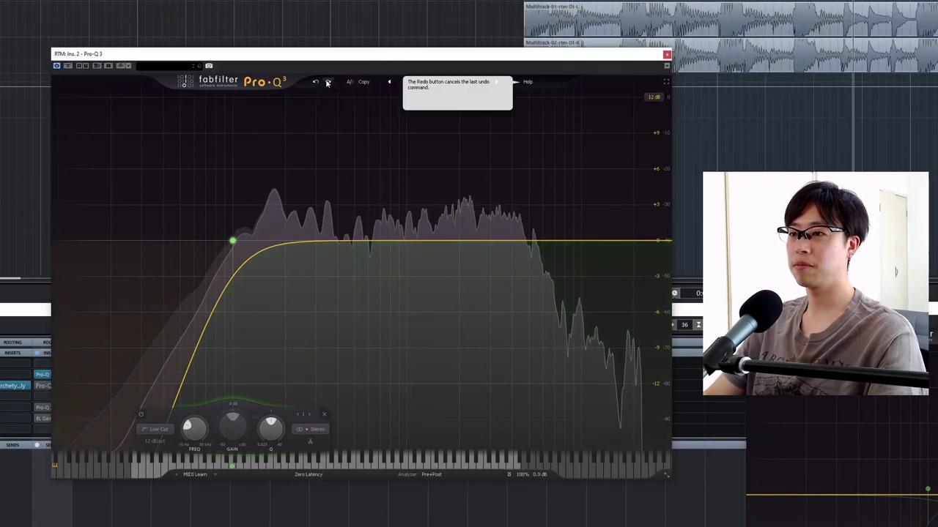
pyautogui.click(327, 82)
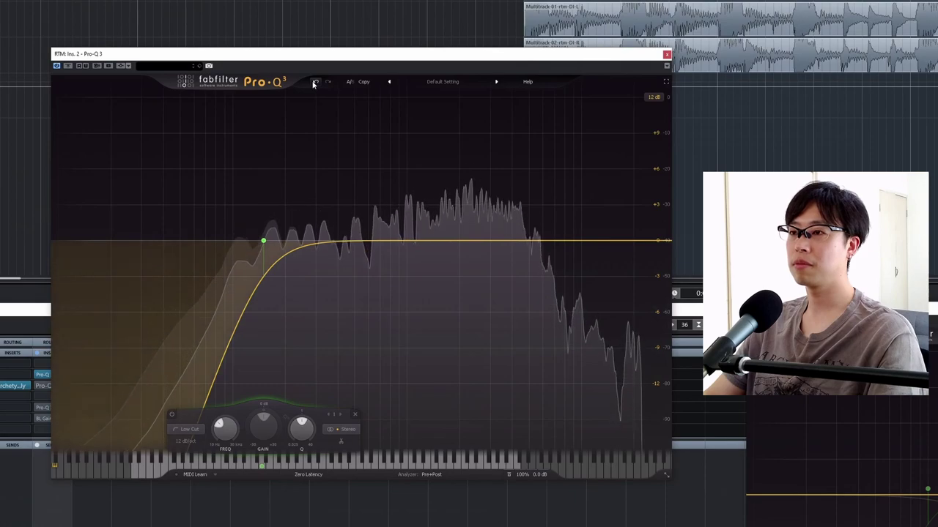
pyautogui.click(314, 82)
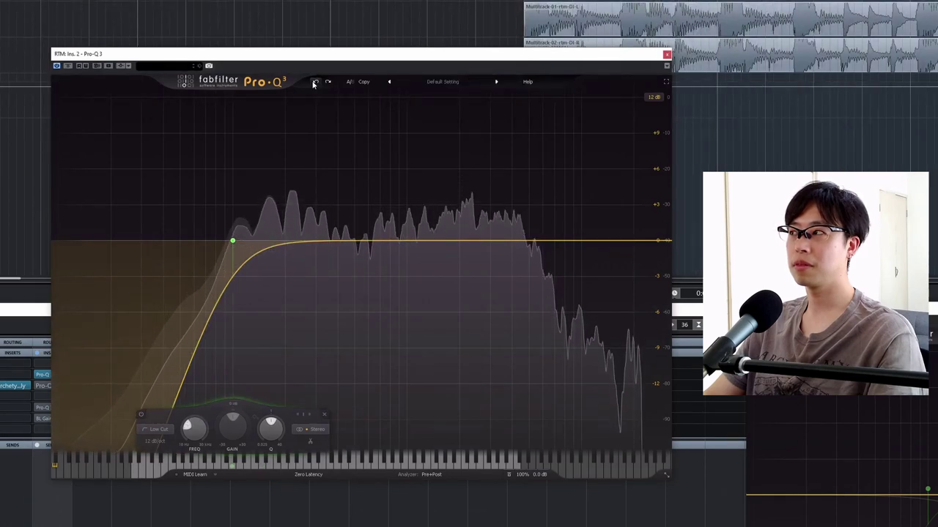
pyautogui.press('space')
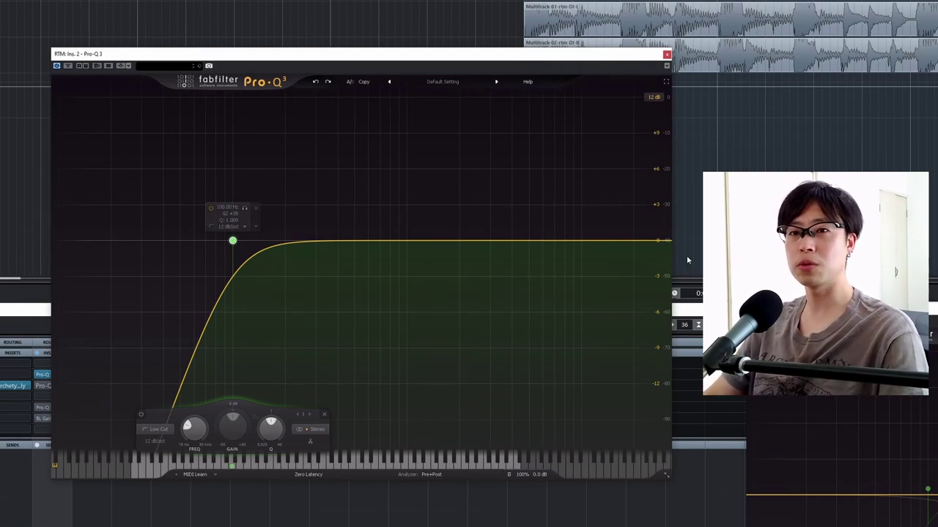
# Step: Add a 12 dB/oct high-cut band, compare it with bypass during playback, and lower it to about 3 kHz
pyautogui.click(643, 241)
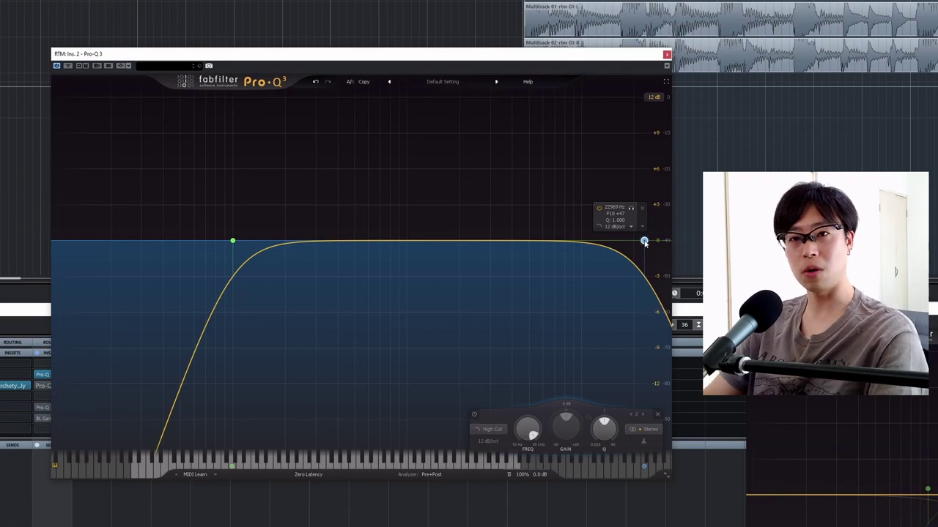
pyautogui.press('space')
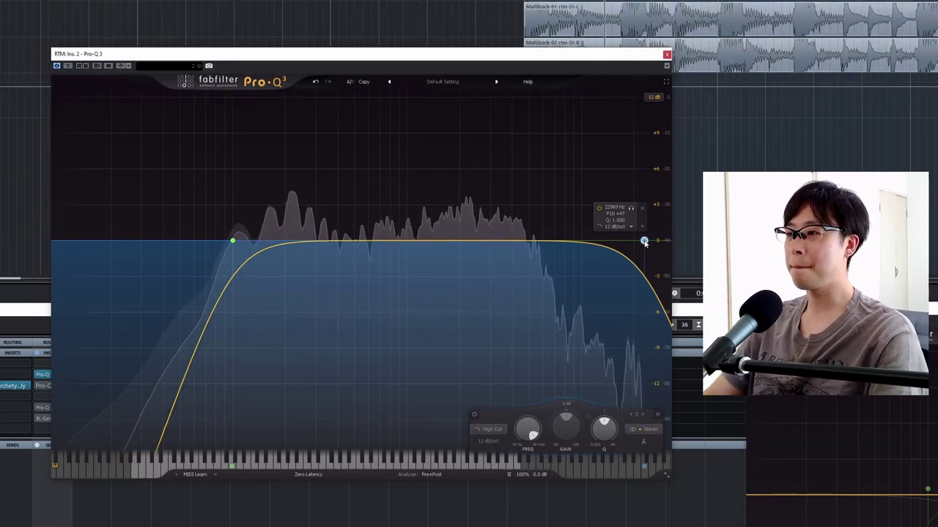
pyautogui.click(598, 209)
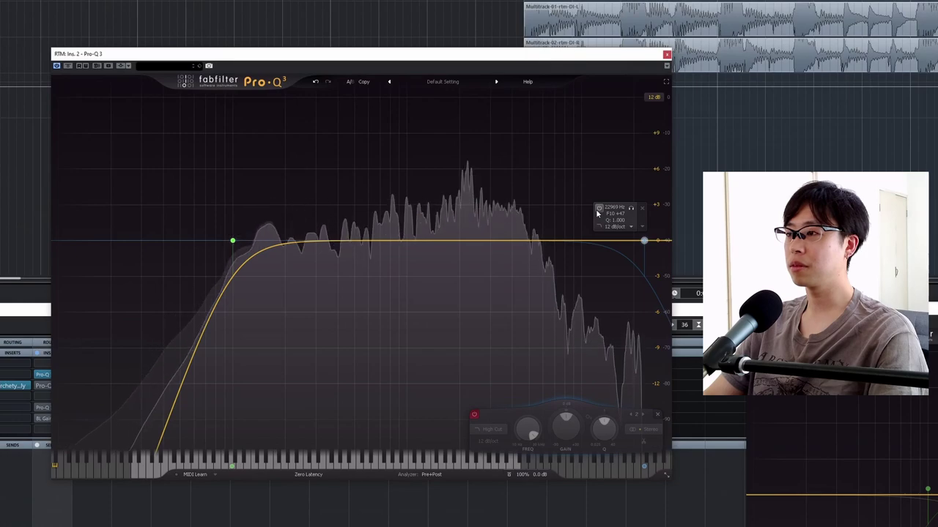
pyautogui.click(598, 209)
pyautogui.moveTo(644, 241); pyautogui.dragTo(493, 274)
pyautogui.press('space')
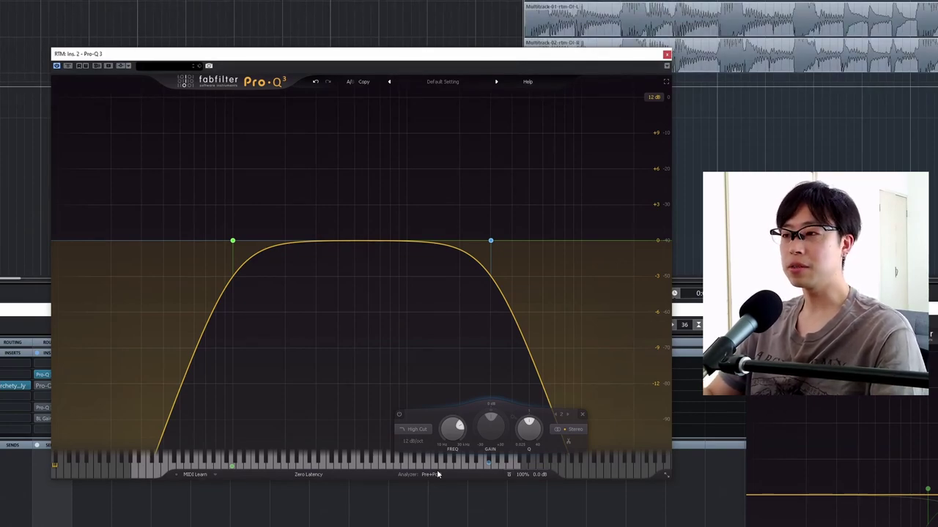
# Step: Set the high-cut band's frequency to 4000 Hz and then to 5000 Hz as separate changes
pyautogui.moveTo(529, 222)
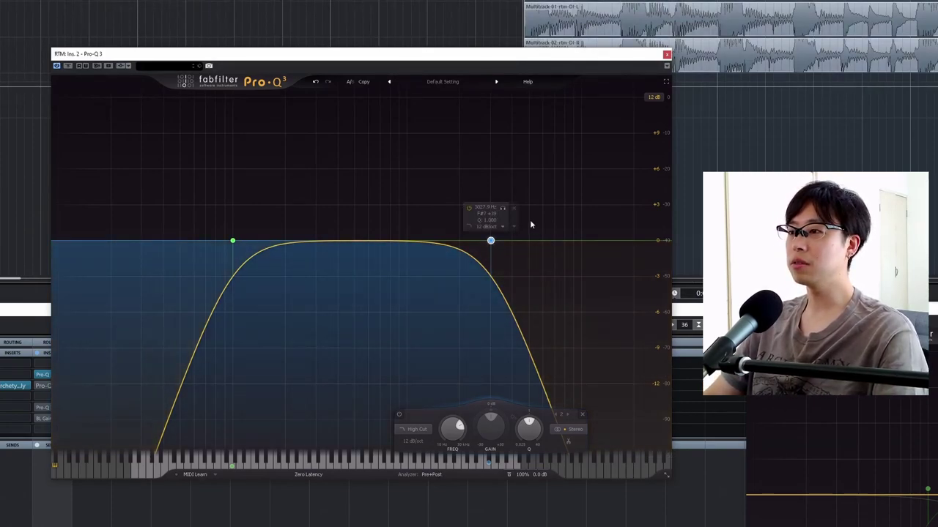
pyautogui.doubleClick(486, 208)
pyautogui.write('4')
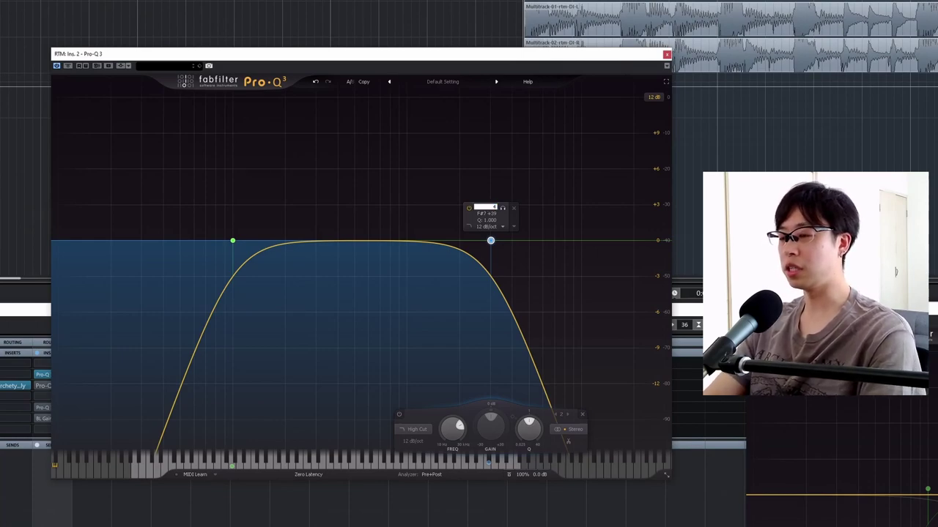
pyautogui.write('000')
pyautogui.press('Return')
pyautogui.doubleClick(505, 207)
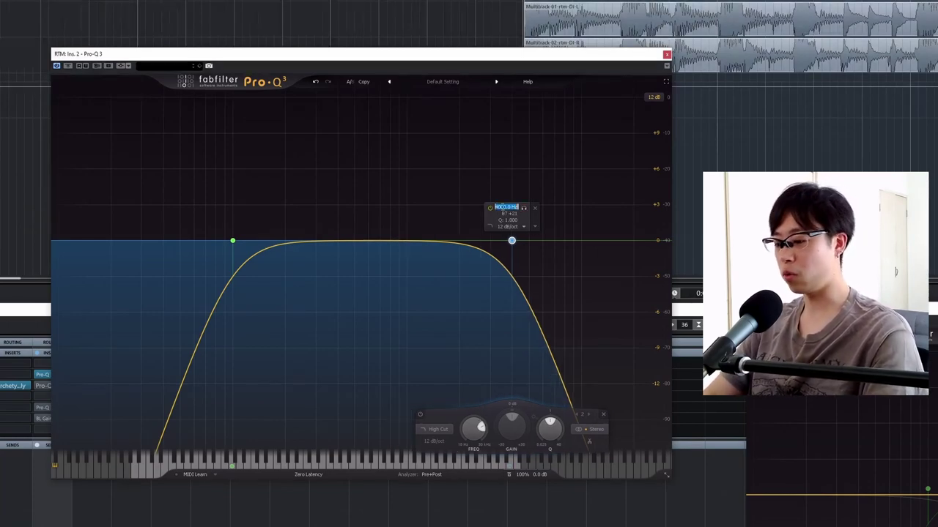
pyautogui.write('5000')
pyautogui.press('Return')
# Step: Raise the high-cut frequency in separate changes to 6000, 7000, 8000 and 9000 Hz
pyautogui.doubleClick(515, 208)
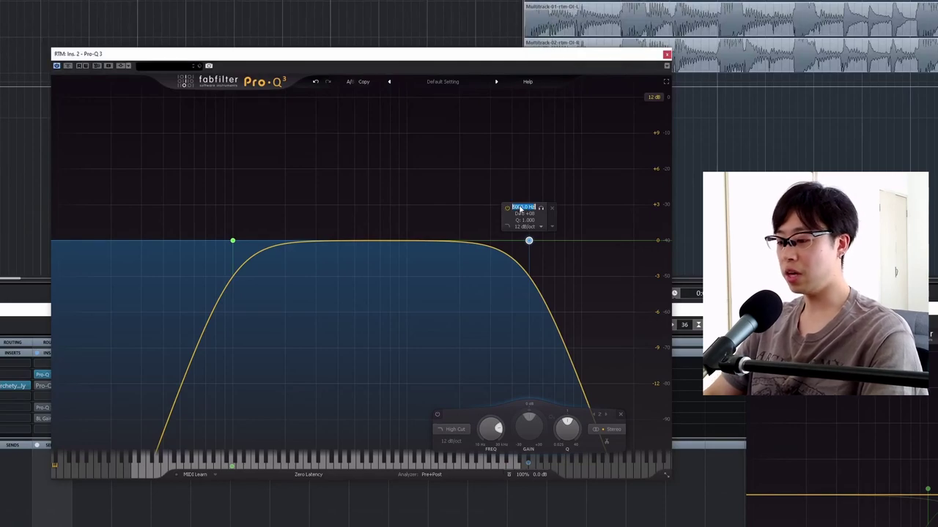
pyautogui.write('6000')
pyautogui.press('Return')
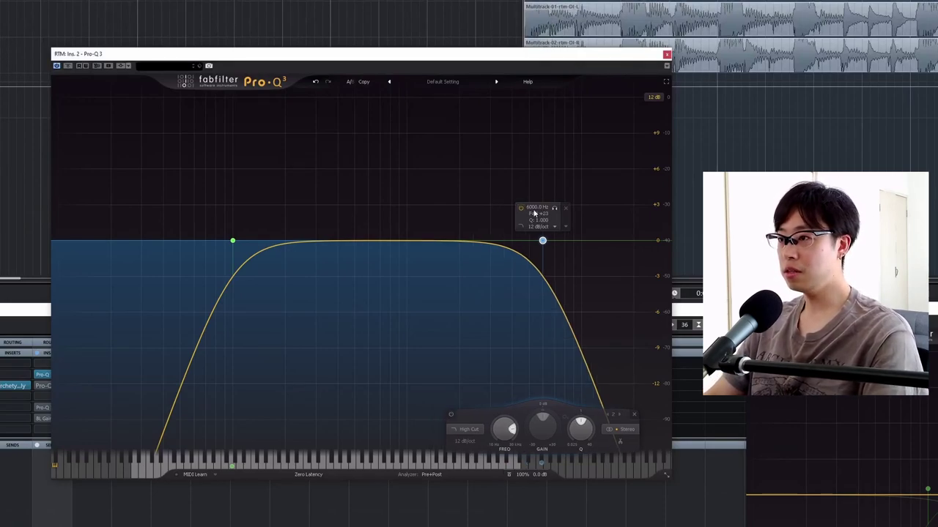
pyautogui.click(535, 208)
pyautogui.write('7000')
pyautogui.press('Return')
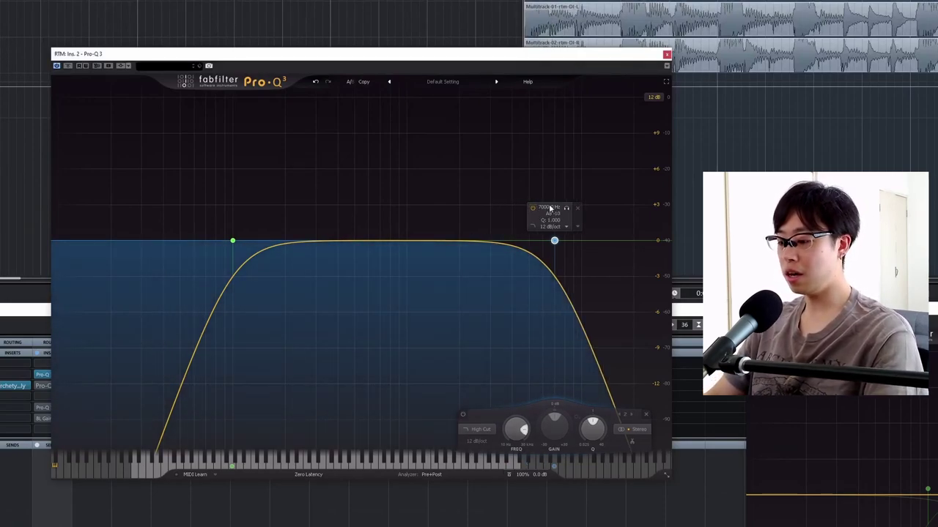
pyautogui.press('Return')
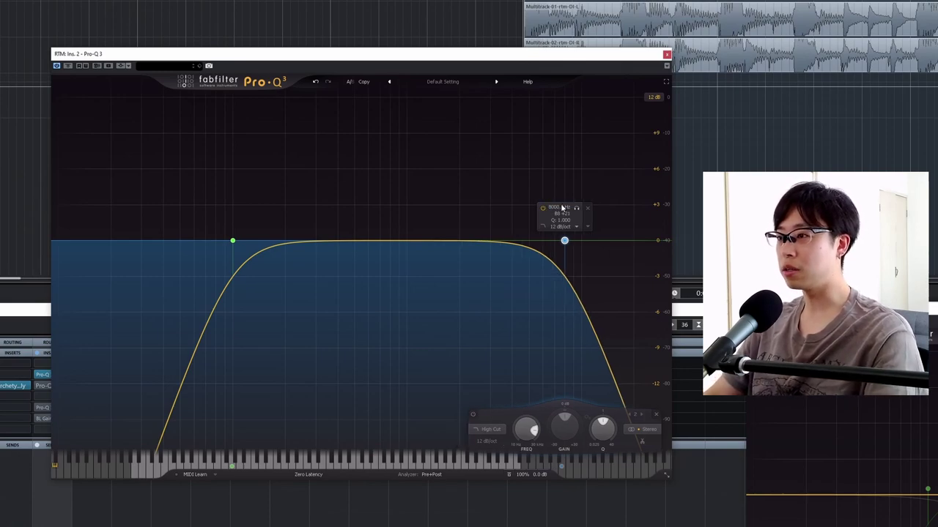
pyautogui.write('000')
pyautogui.press('Return')
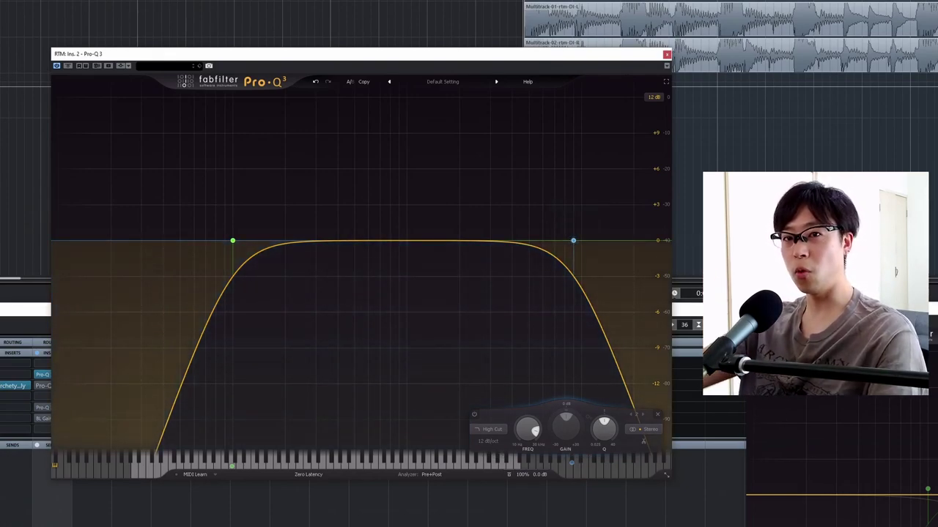
# Step: Audition the high-cut settings during playback, undoing one frequency change at a time back to 4000 Hz
pyautogui.press('space')
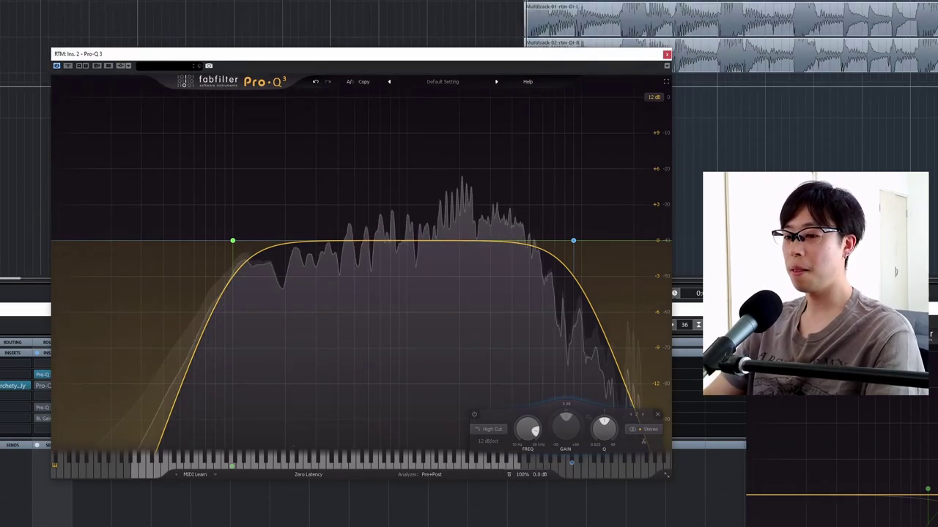
pyautogui.click(315, 82)
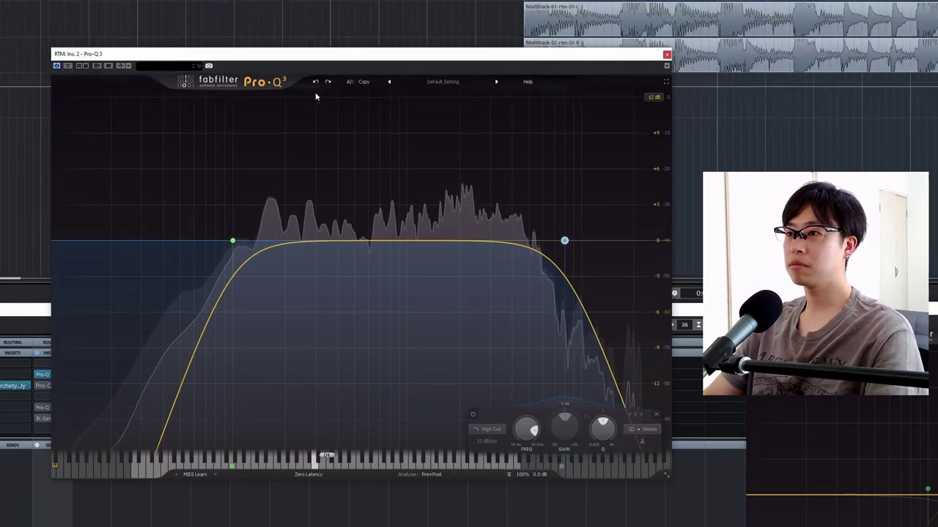
pyautogui.click(315, 82)
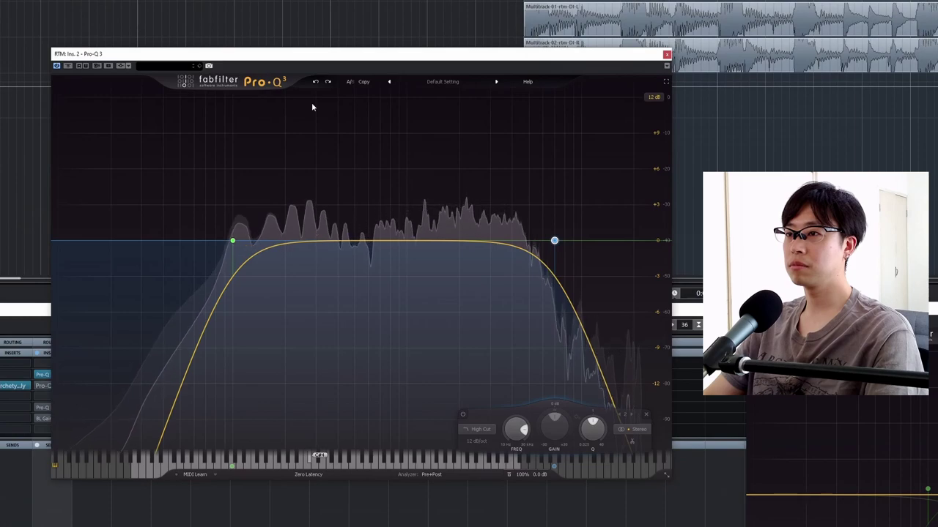
pyautogui.click(315, 82)
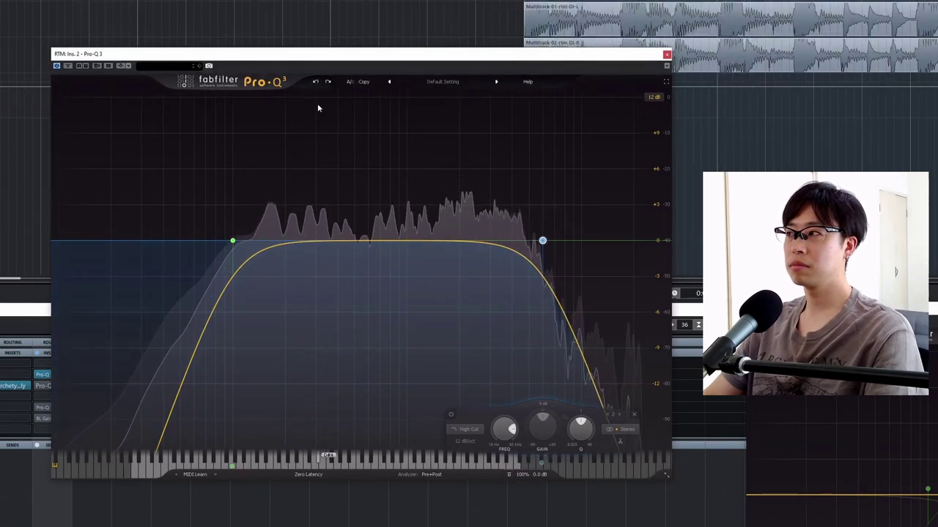
pyautogui.click(315, 82)
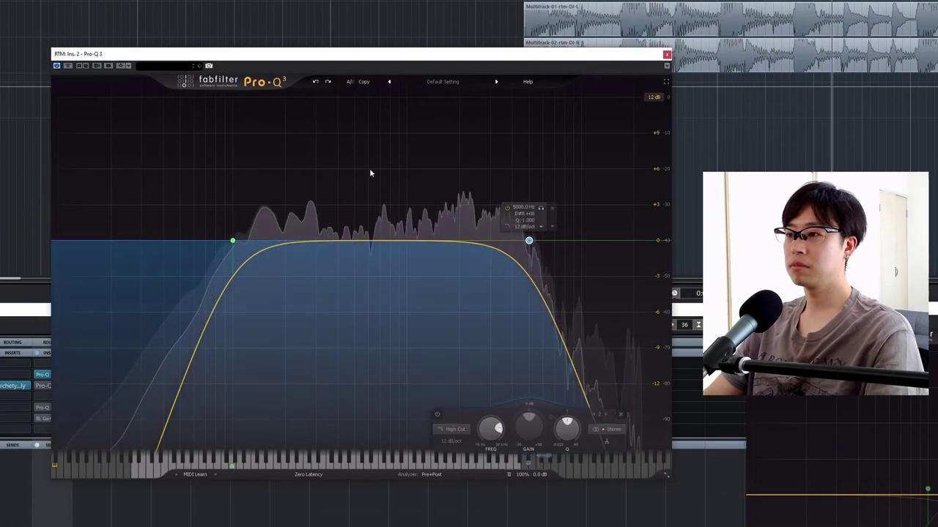
pyautogui.click(315, 82)
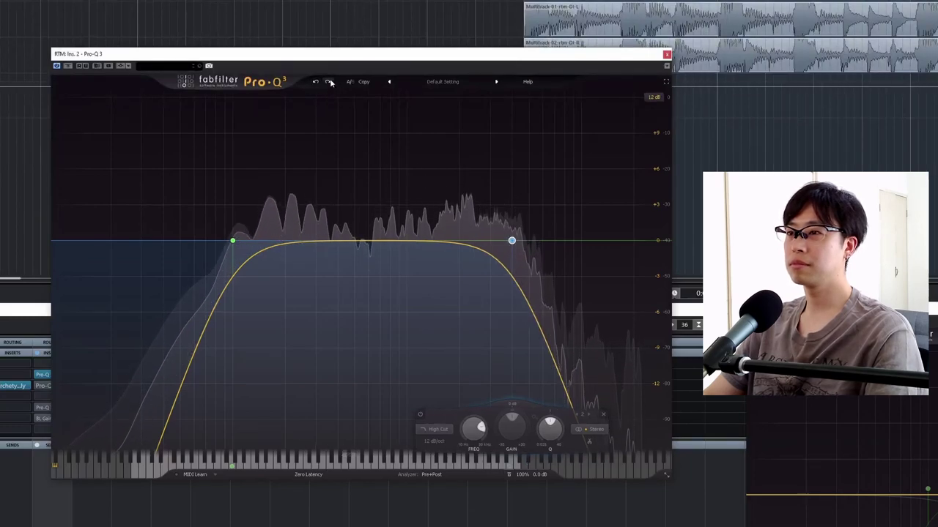
pyautogui.press('space')
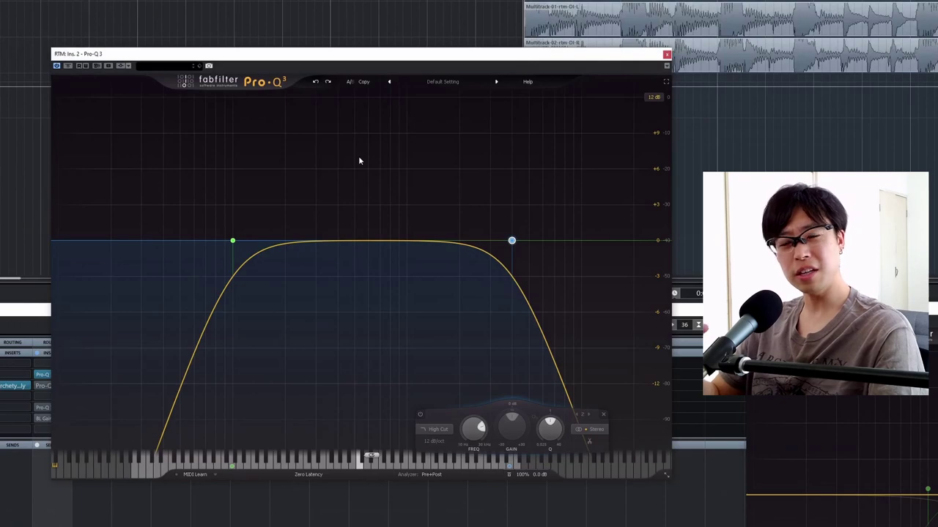
# Step: Undo the high cut to its roughly 3 kHz setting, redo up to 5000 Hz, and audition that during playback
pyautogui.click(314, 82)
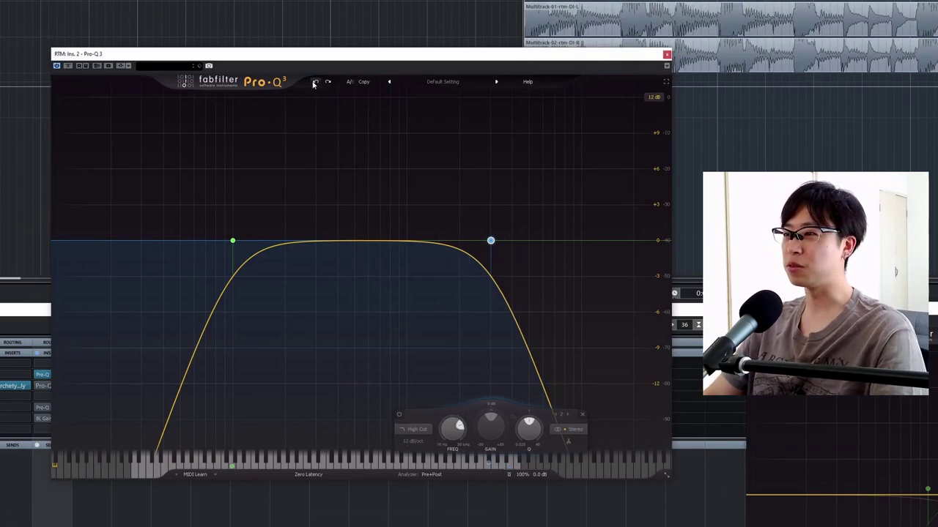
pyautogui.click(327, 82)
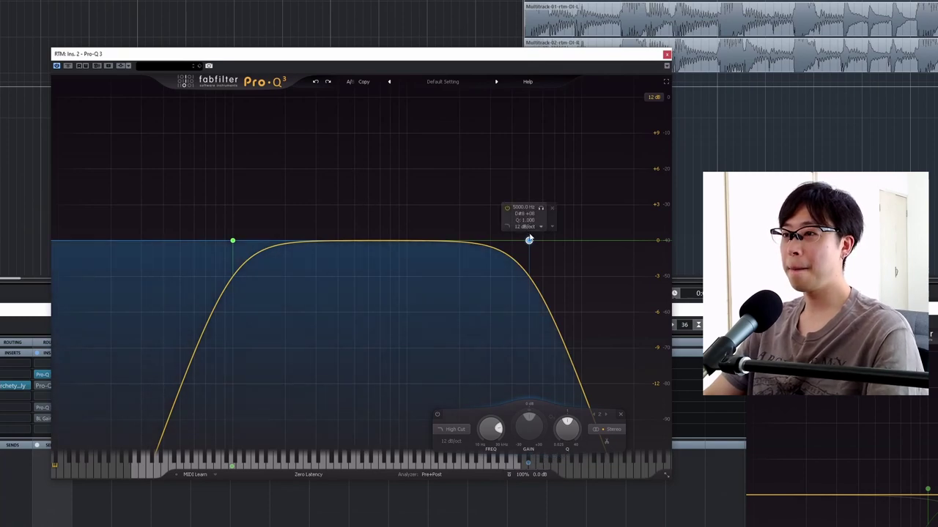
pyautogui.press('space')
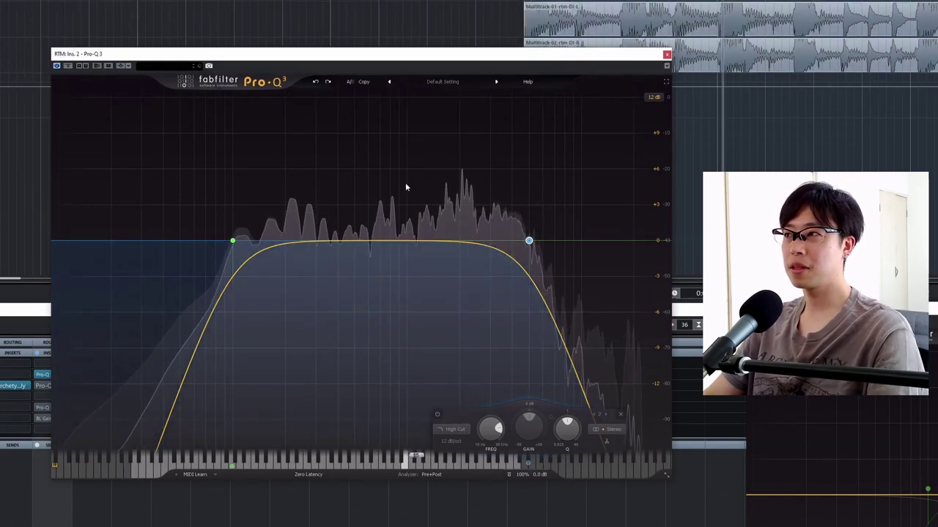
pyautogui.press('space')
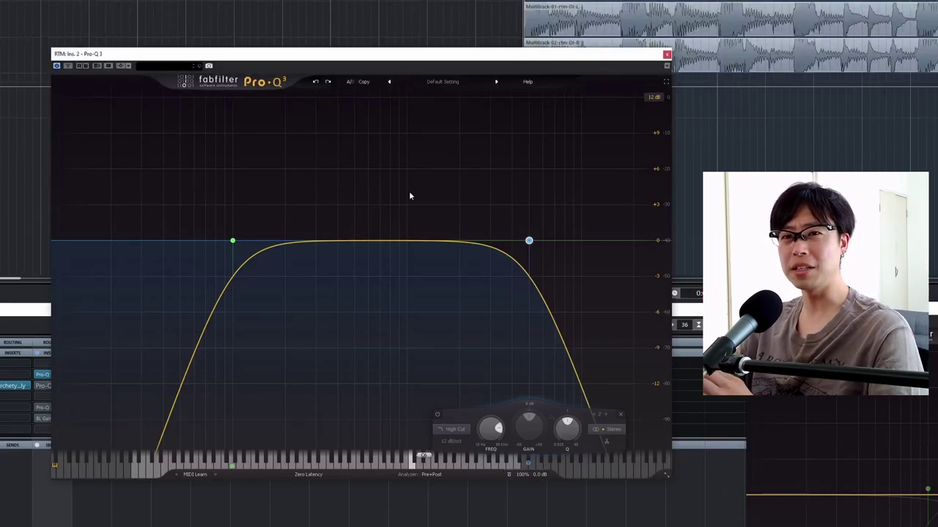
pyautogui.moveTo(516, 213)
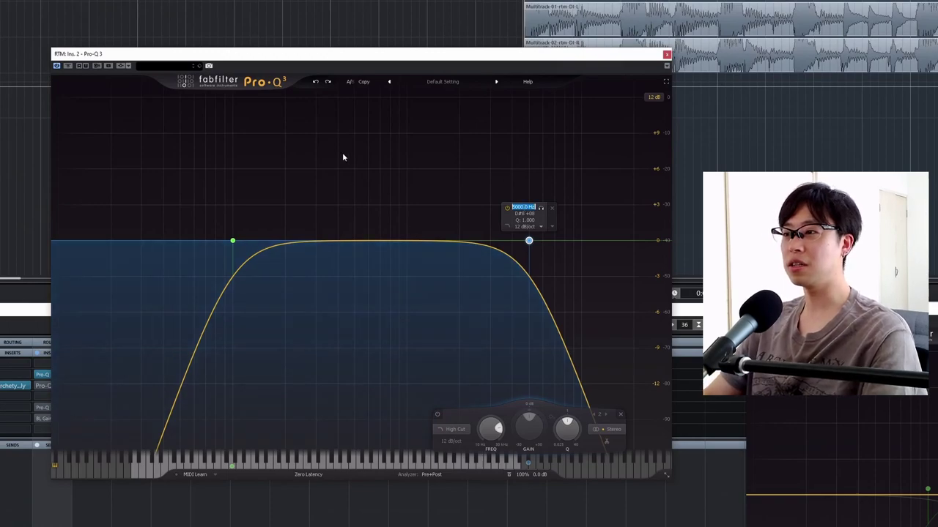
# Step: Set the high-cut band's frequency to 6000 Hz and then to 7000 Hz as separate changes
pyautogui.write('6000')
pyautogui.press('Return')
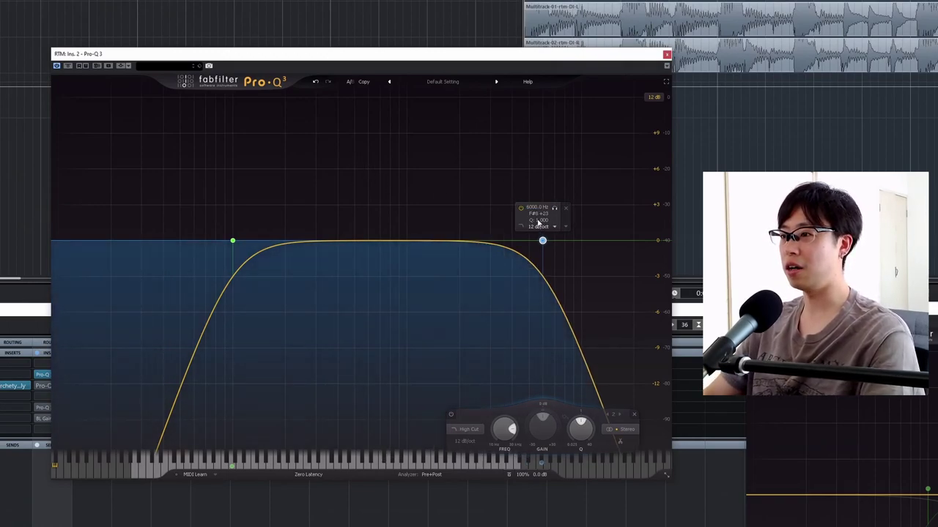
pyautogui.write('7000')
pyautogui.press('Return')
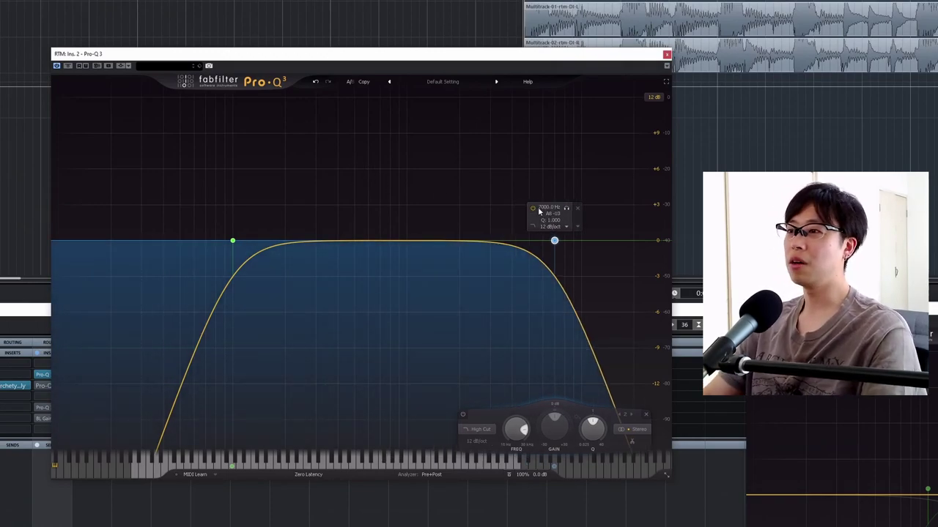
# Step: Audition the 7000 Hz high cut during playback, undo to 6000 Hz while listening, and stop playback
pyautogui.press('space')
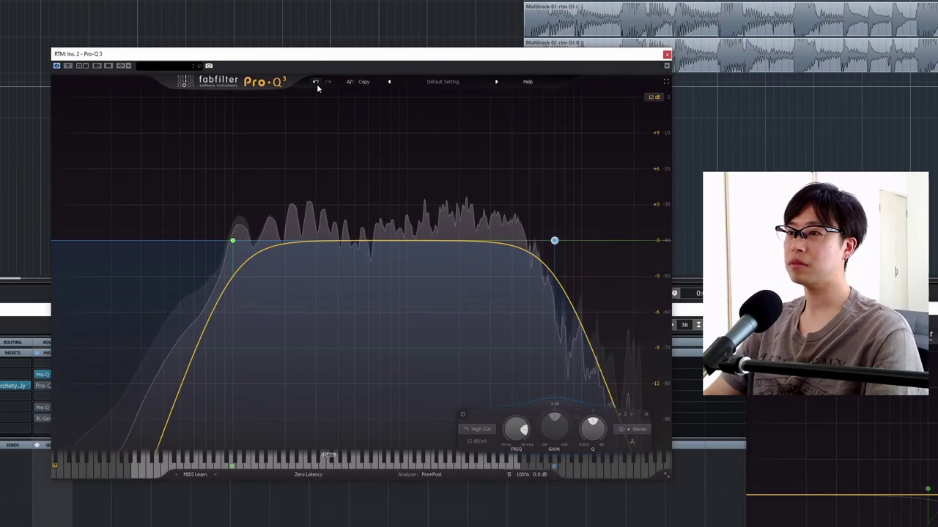
pyautogui.click(316, 82)
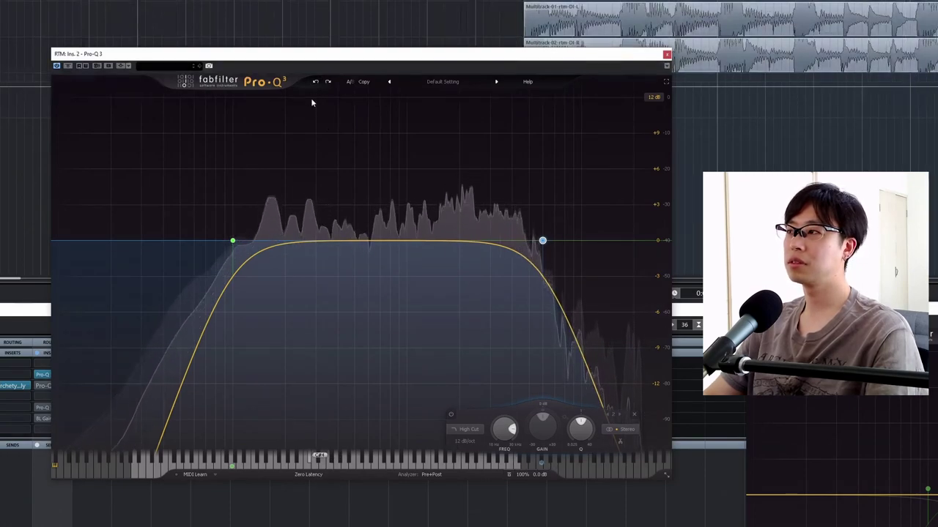
pyautogui.press('space')
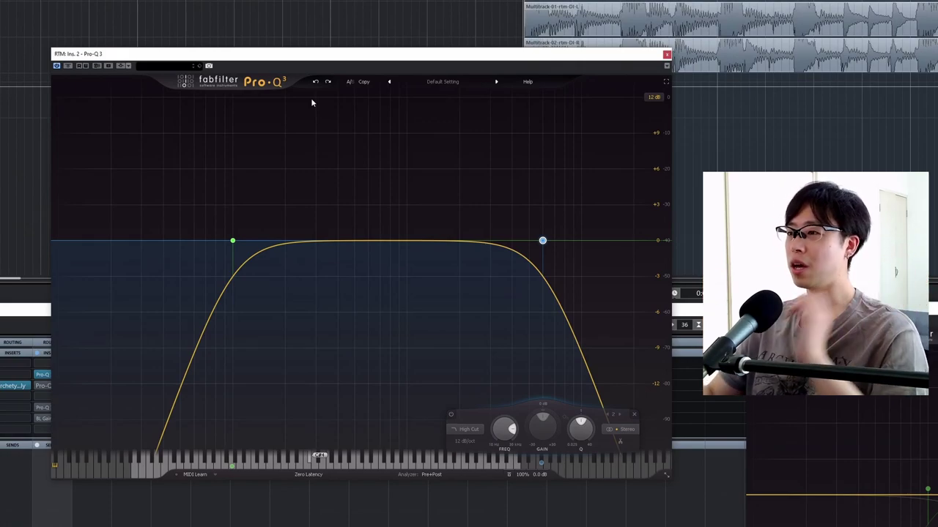
# Step: Add a bell band on the EQ curve at 2200 Hz, listen briefly, and set its Q to 5
pyautogui.moveTo(544, 243)
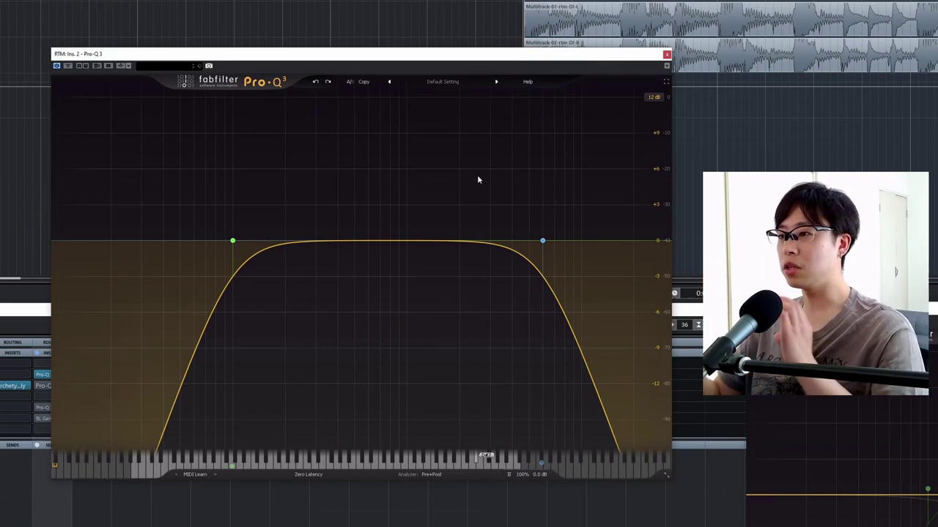
pyautogui.moveTo(510, 238)
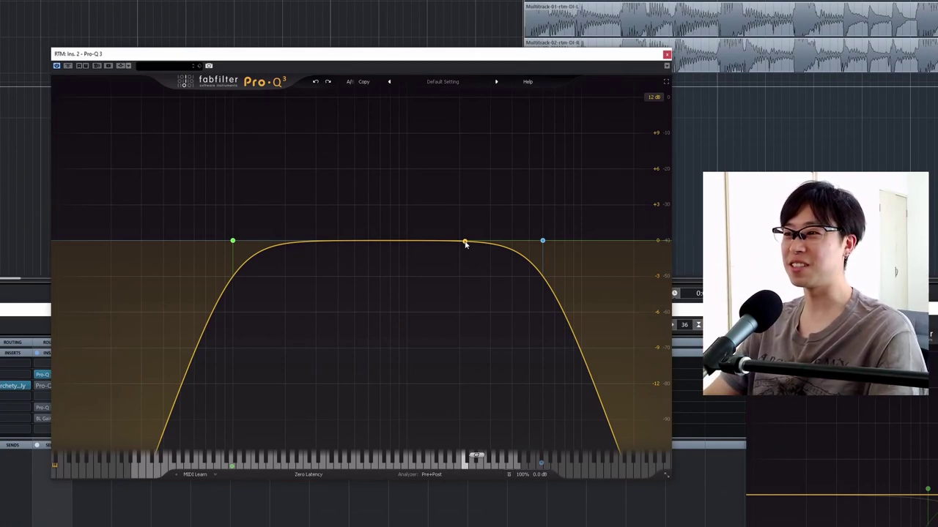
pyautogui.click(464, 243)
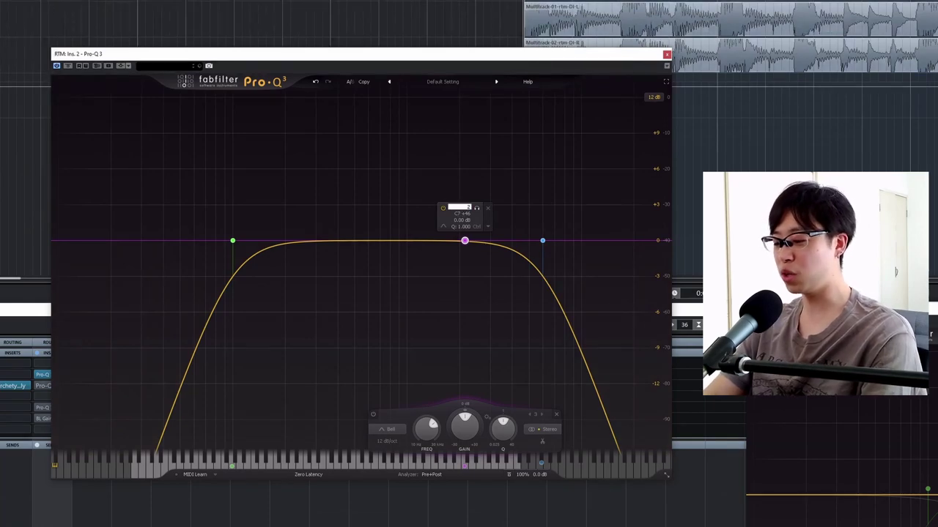
pyautogui.press('Return')
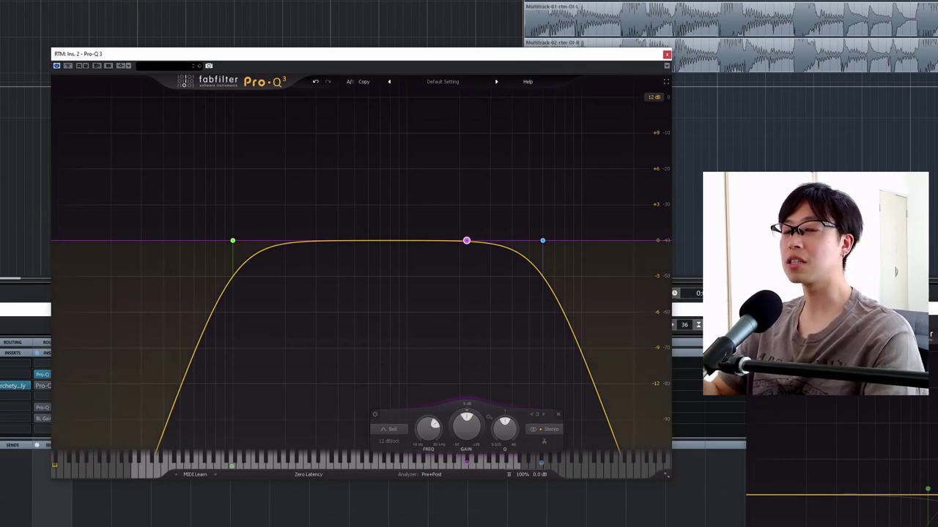
pyautogui.press('space')
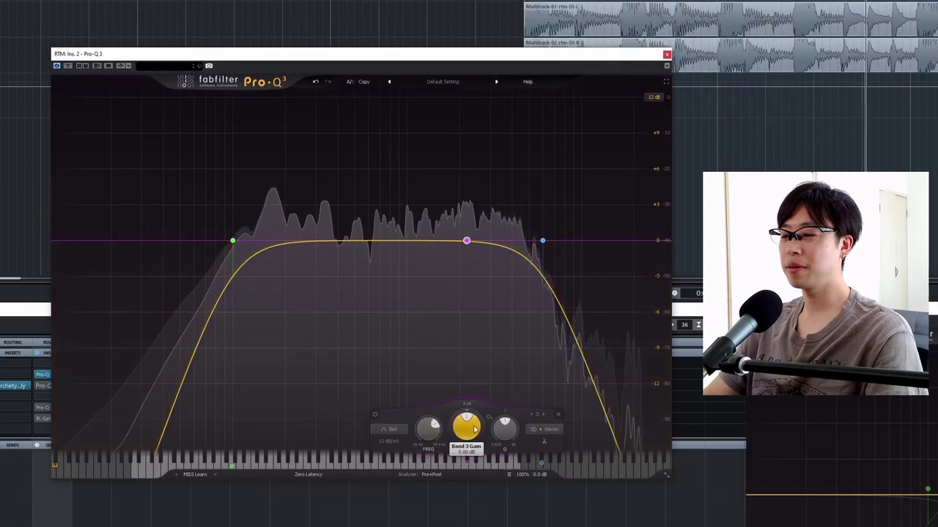
pyautogui.moveTo(468, 236)
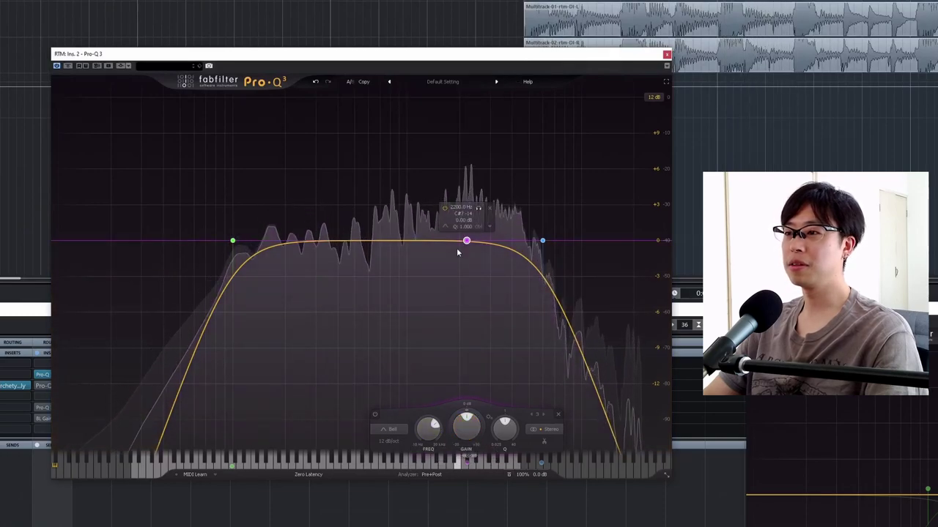
pyautogui.doubleClick(495, 435)
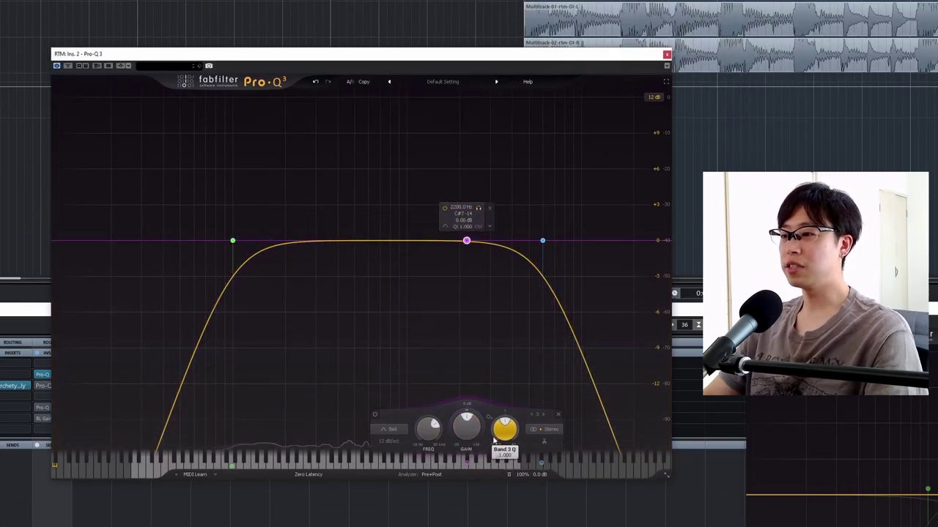
pyautogui.write('5')
pyautogui.press('Return')
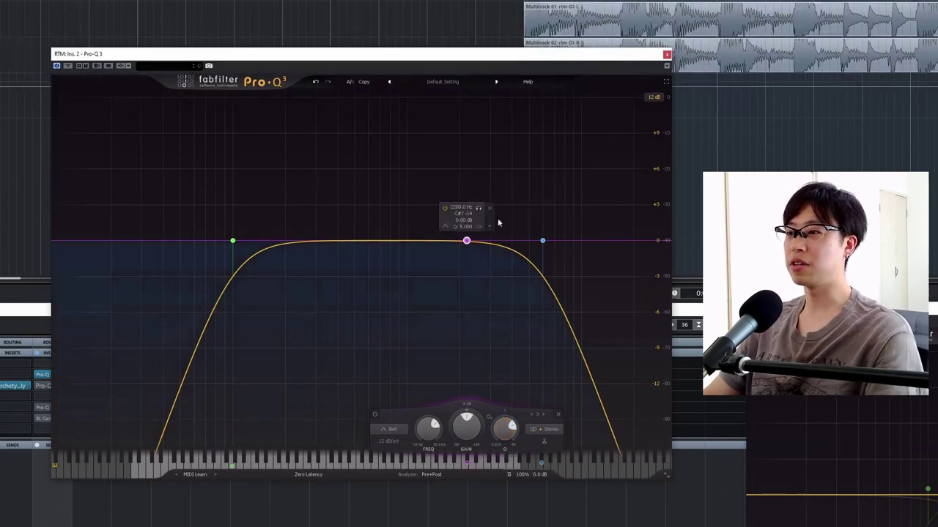
# Step: Audition the 2200 Hz band with solo on and off during playback, and lower its gain to -2 dB
pyautogui.click(479, 211)
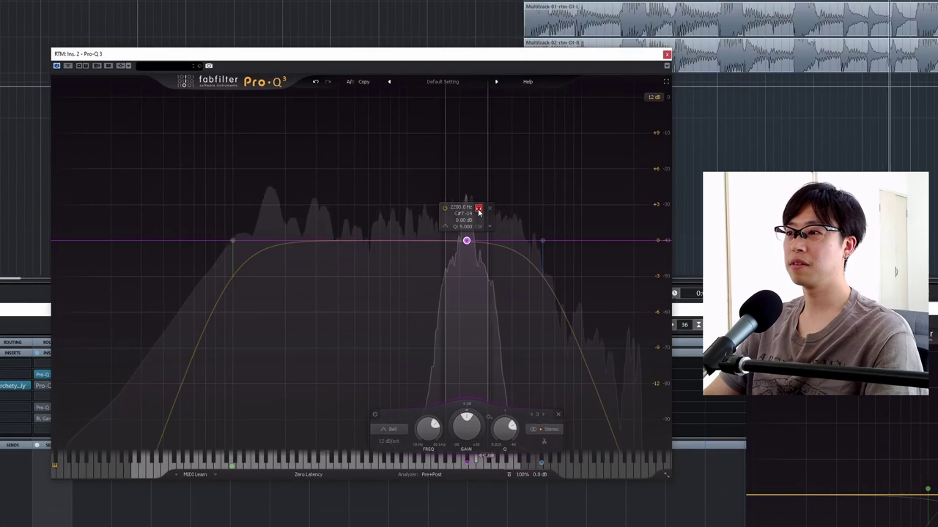
pyautogui.click(479, 210)
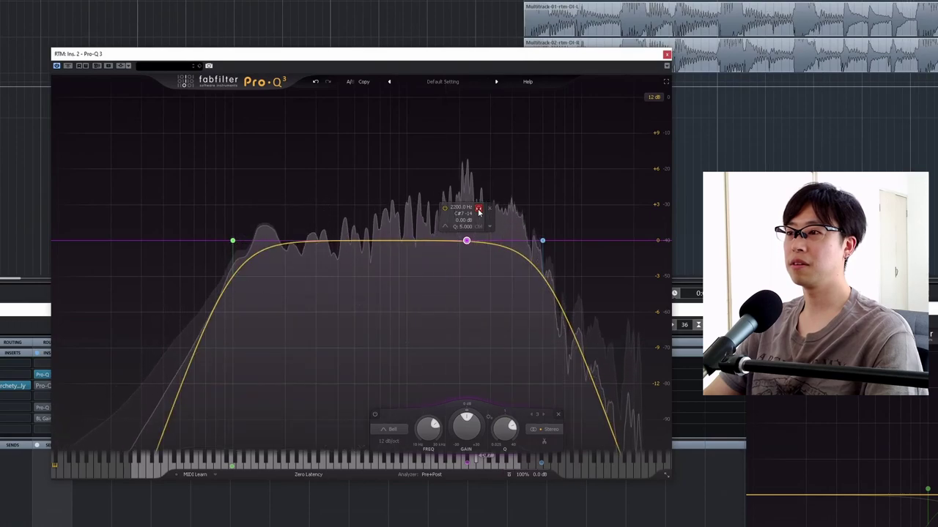
pyautogui.press('space')
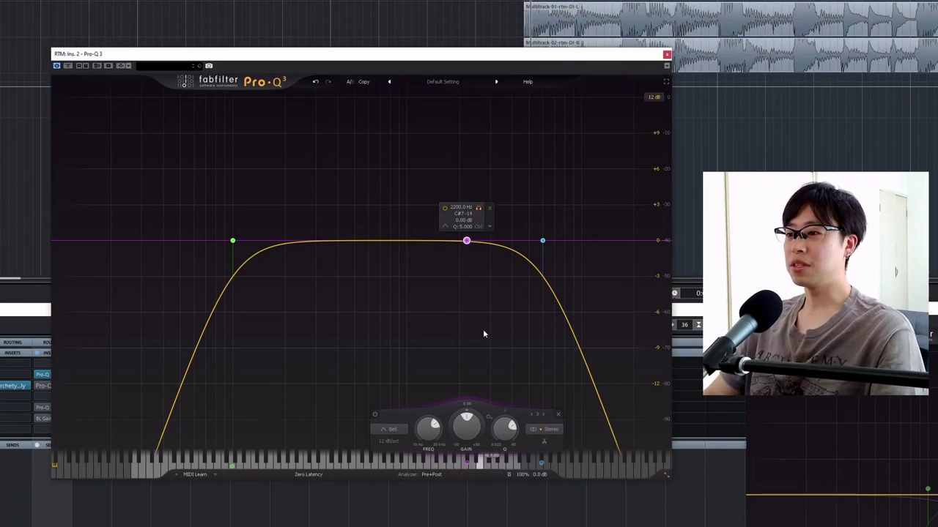
pyautogui.scroll(-2, 467, 432)
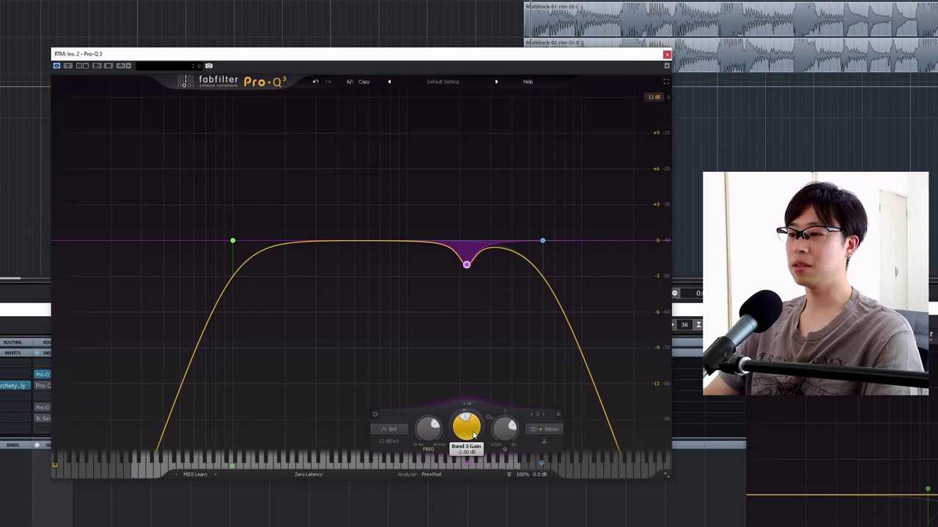
pyautogui.moveTo(473, 435)
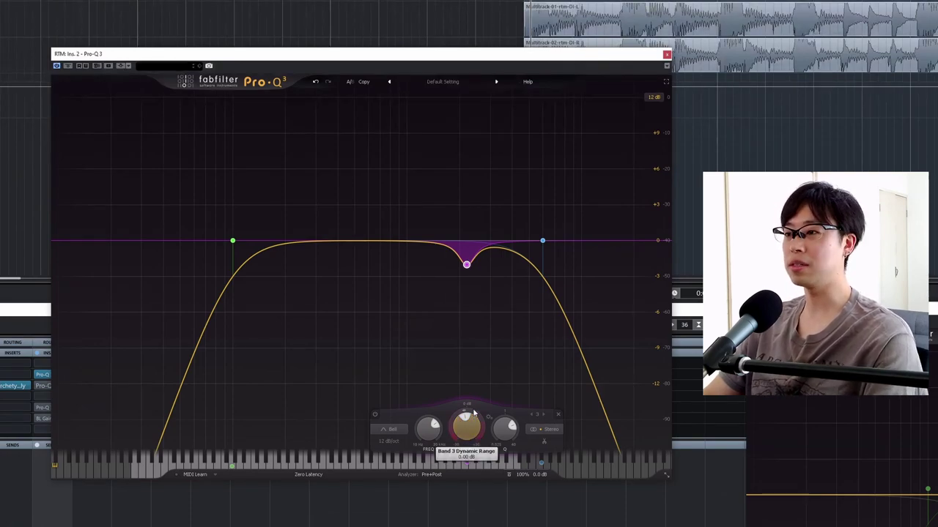
# Step: Compare the guitar with the 2200 Hz cut enabled and bypassed during playback, leaving the band enabled
pyautogui.press('space')
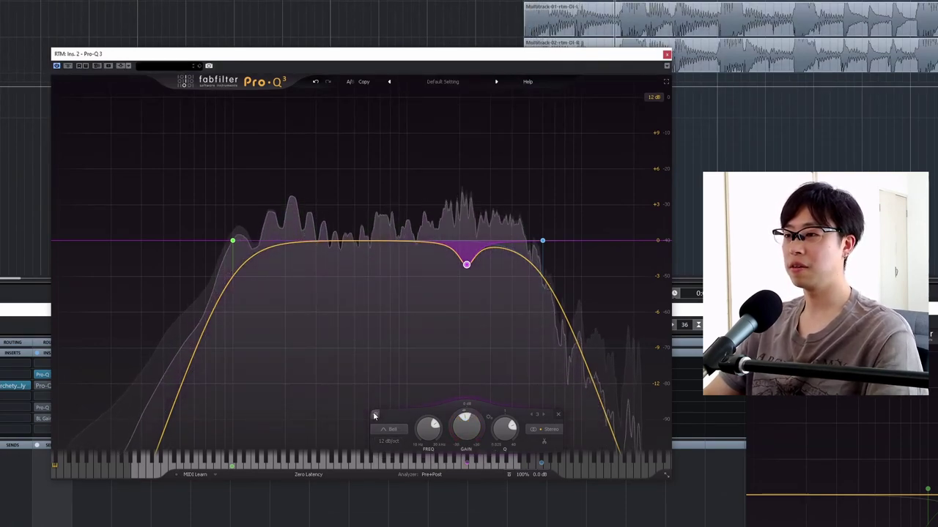
pyautogui.click(374, 415)
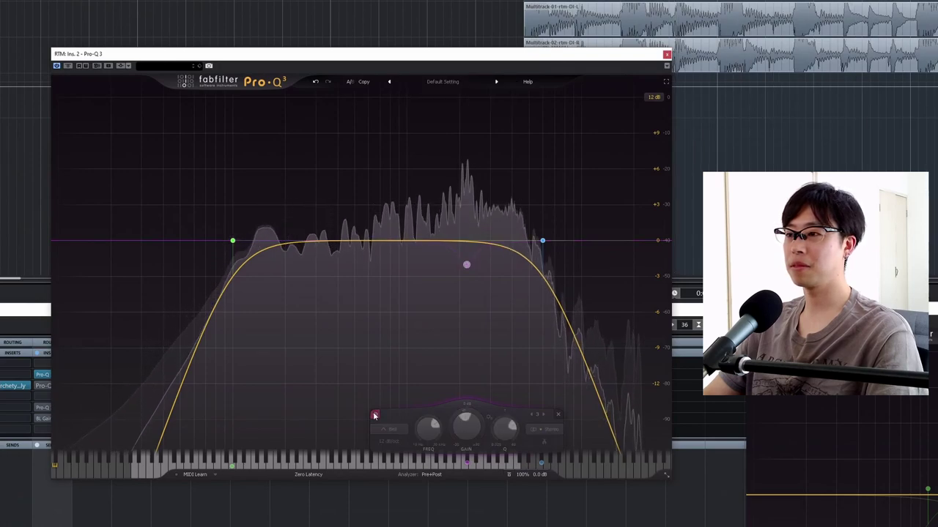
pyautogui.click(374, 416)
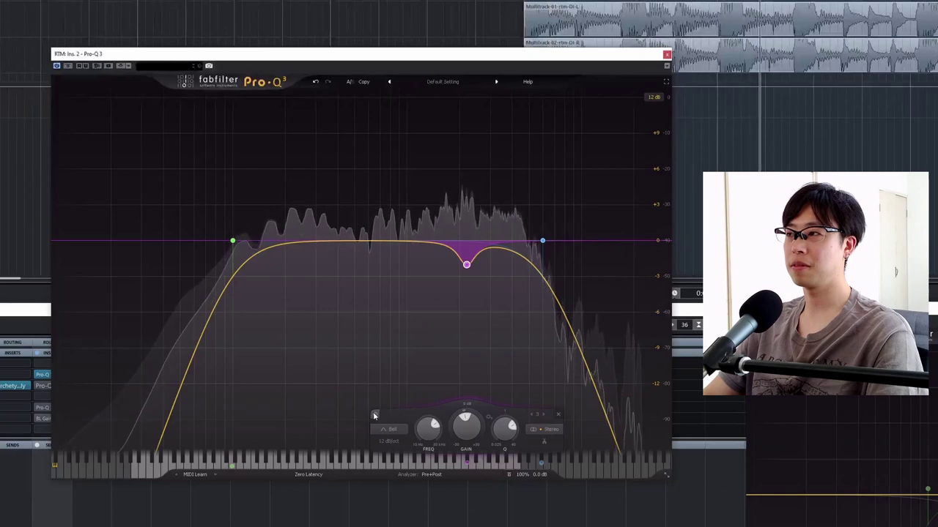
pyautogui.click(374, 415)
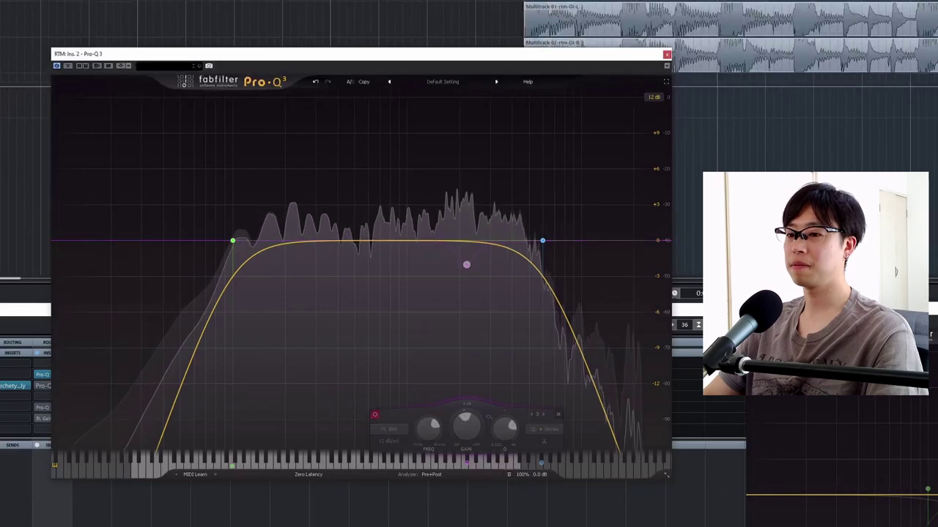
pyautogui.press('space')
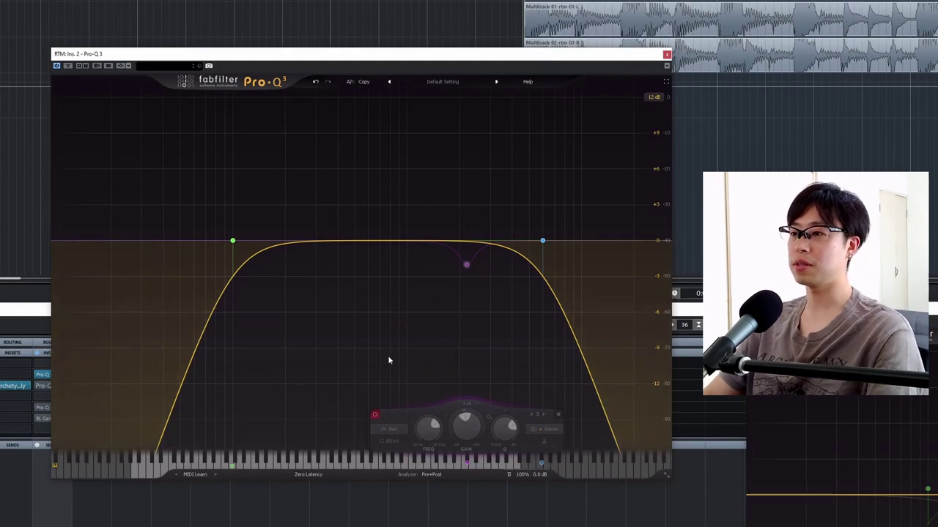
pyautogui.press('space')
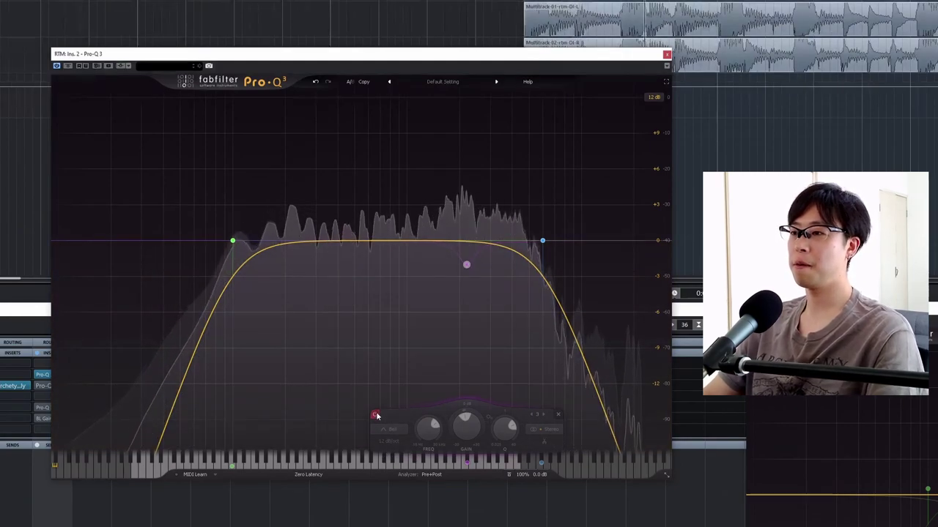
pyautogui.click(374, 416)
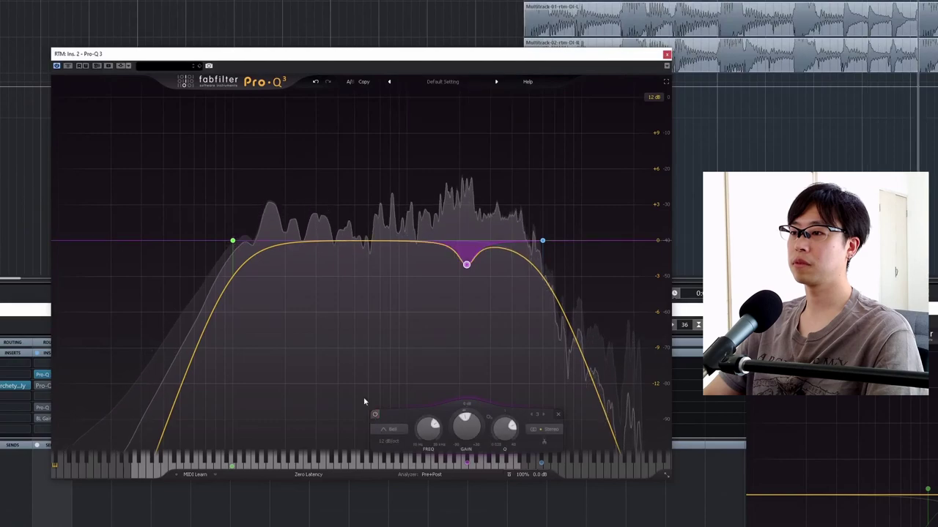
pyautogui.click(374, 415)
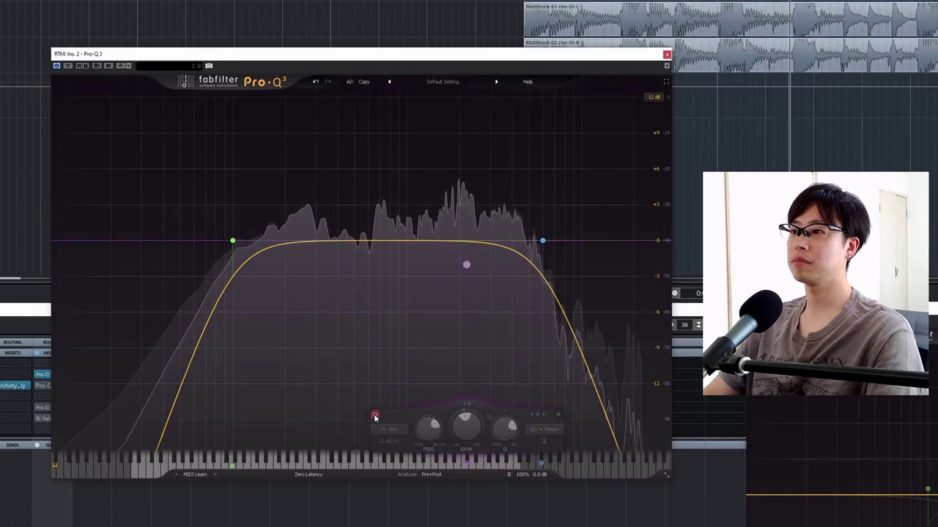
pyautogui.click(374, 415)
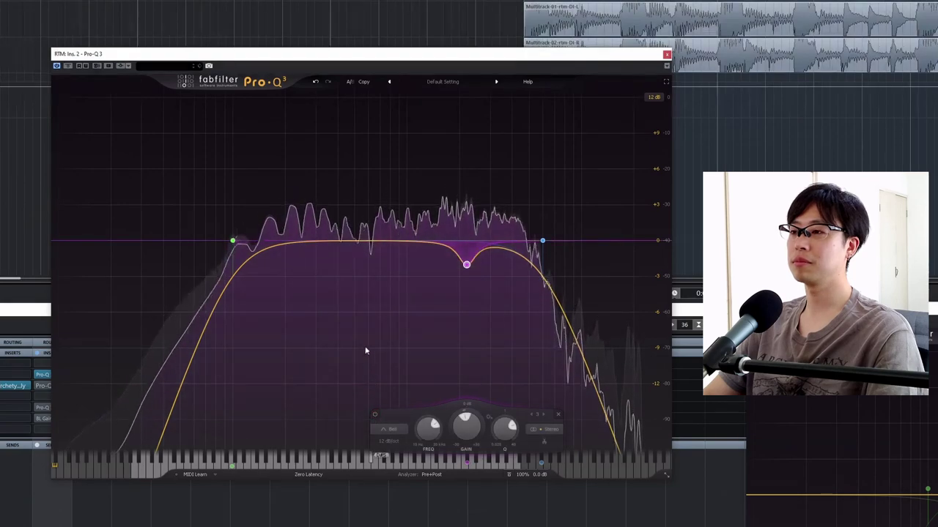
# Step: Add a second bell band at 3300 Hz with a Q of 5 and a gain of 0 dB
pyautogui.moveTo(490, 258)
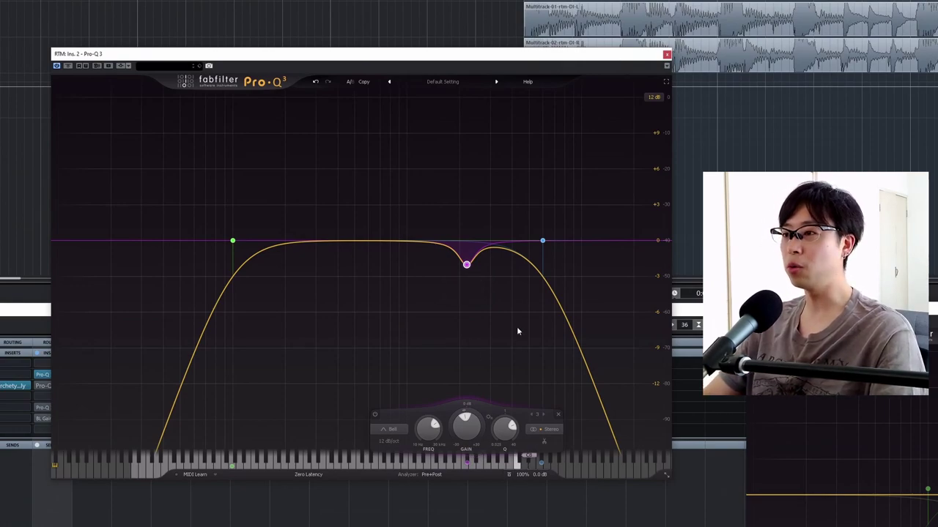
pyautogui.click(499, 250)
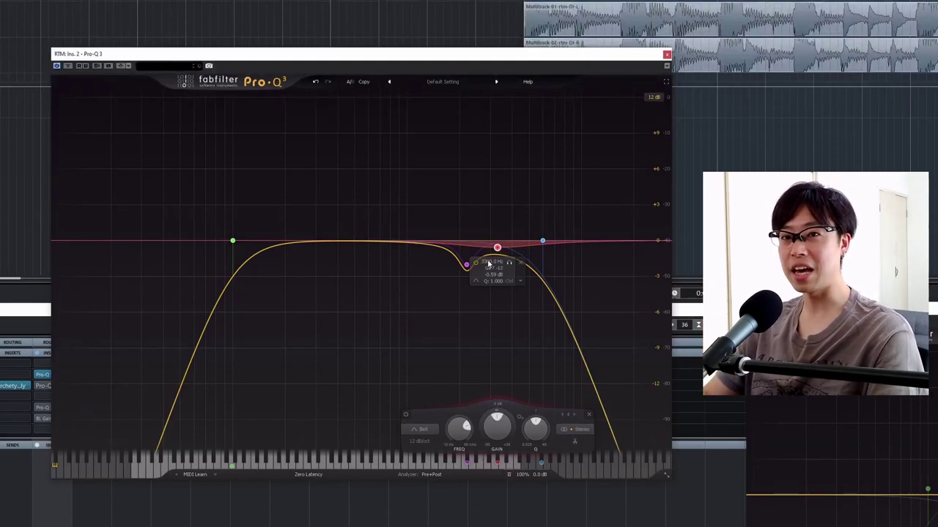
pyautogui.doubleClick(536, 431)
pyautogui.press('Return')
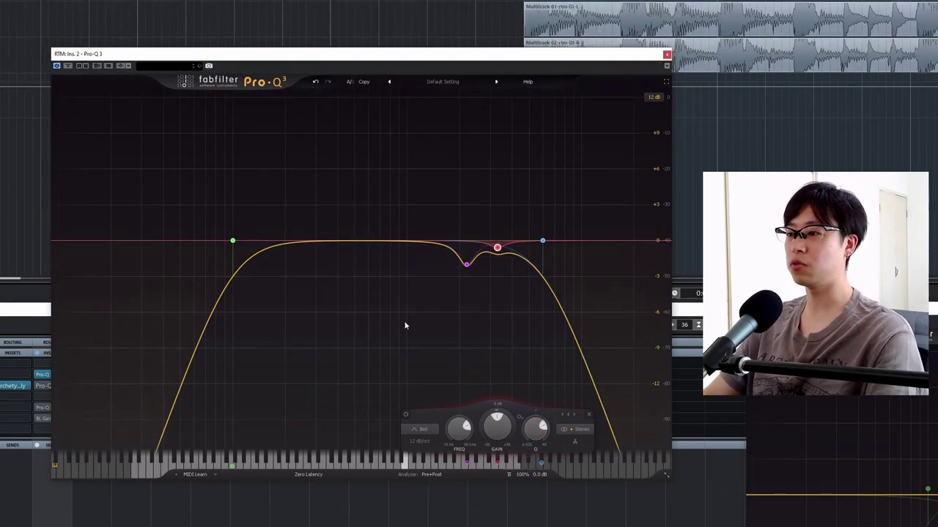
pyautogui.doubleClick(497, 424)
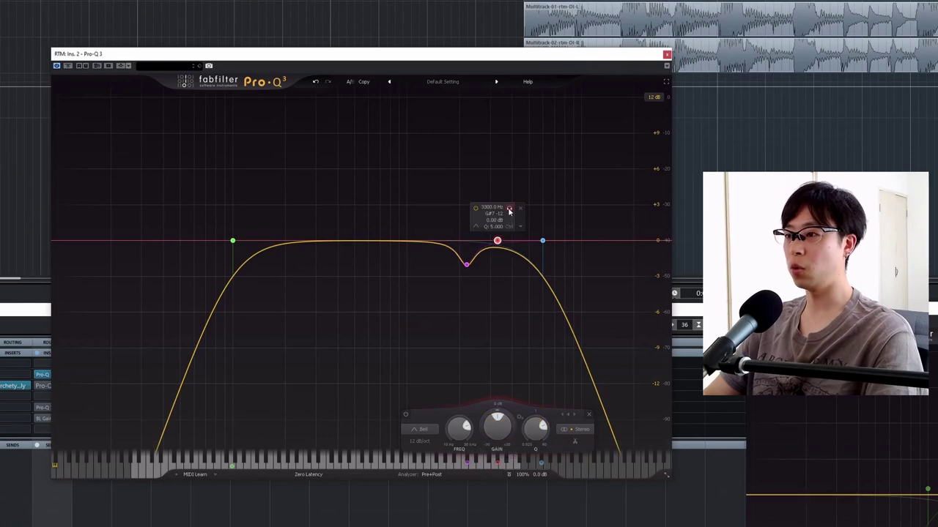
# Step: Audition the 3300 Hz band during playback, switching its solo on and off repeatedly
pyautogui.press('space')
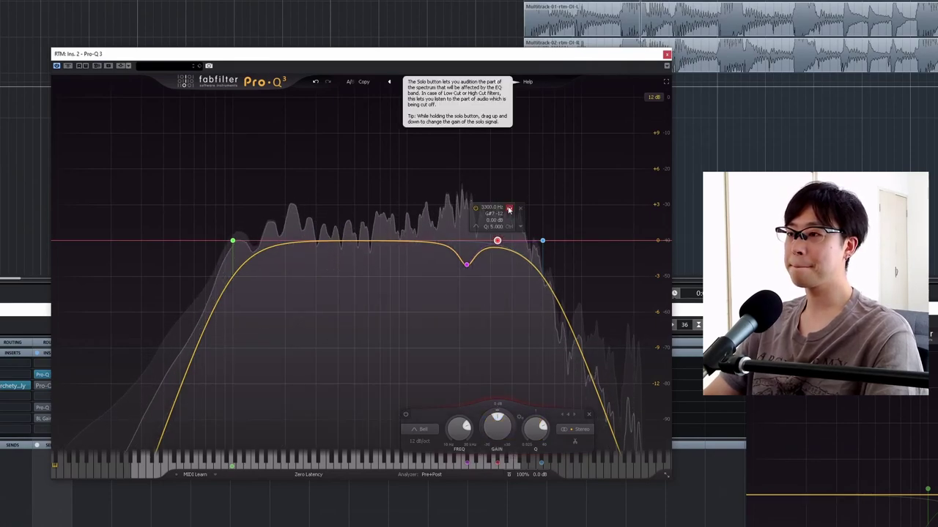
pyautogui.click(509, 210)
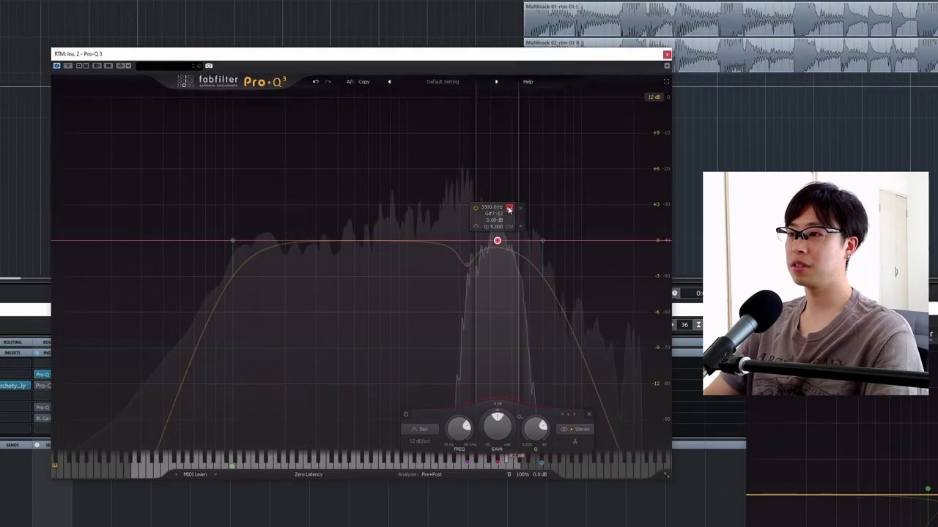
pyautogui.click(510, 210)
pyautogui.click(509, 209)
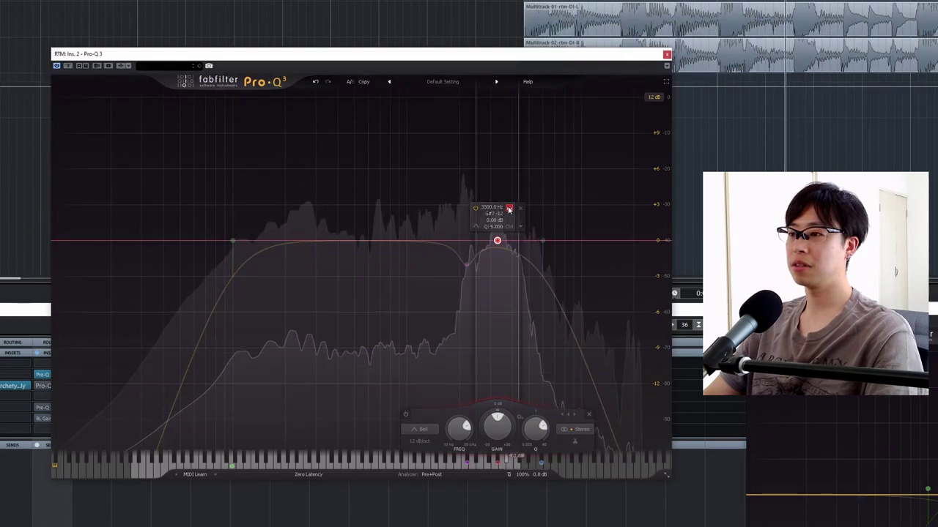
pyautogui.click(509, 210)
# Step: Set the gain of the 3300 Hz band to -2 dB
pyautogui.doubleClick(495, 429)
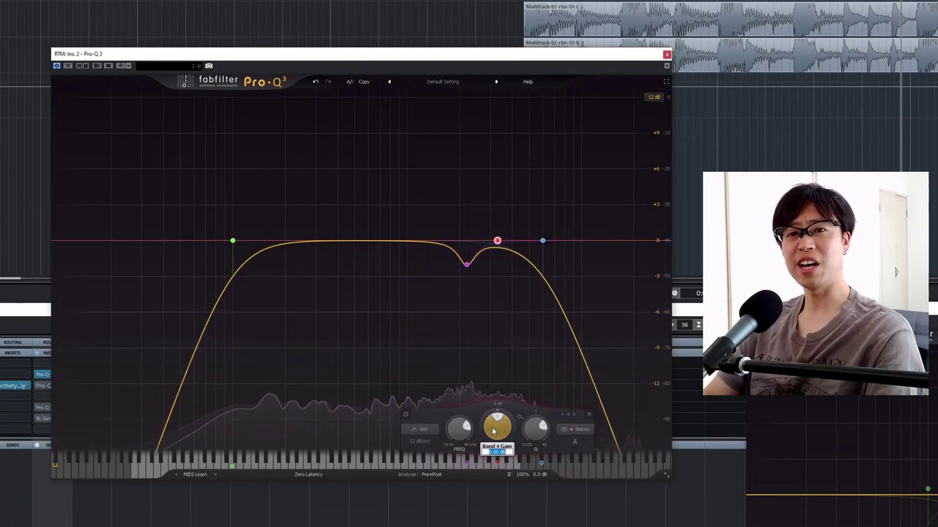
pyautogui.write('-2')
pyautogui.press('Return')
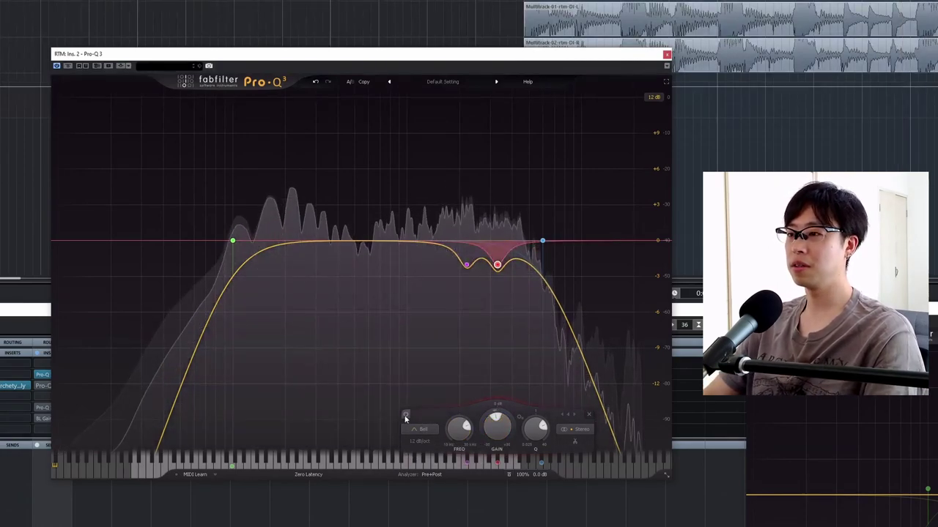
# Step: Compare the guitar with the 3300 Hz cut enabled and bypassed during playback, leaving the band enabled
pyautogui.click(405, 416)
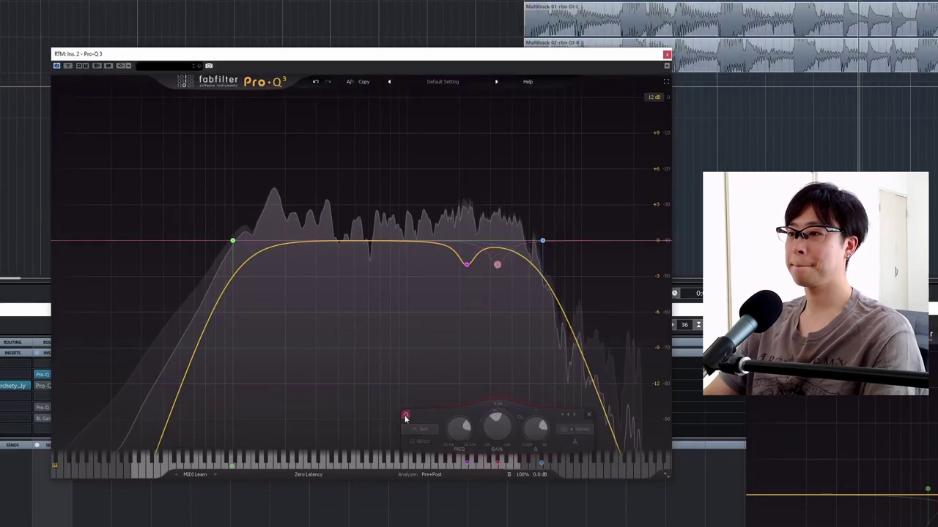
pyautogui.click(405, 416)
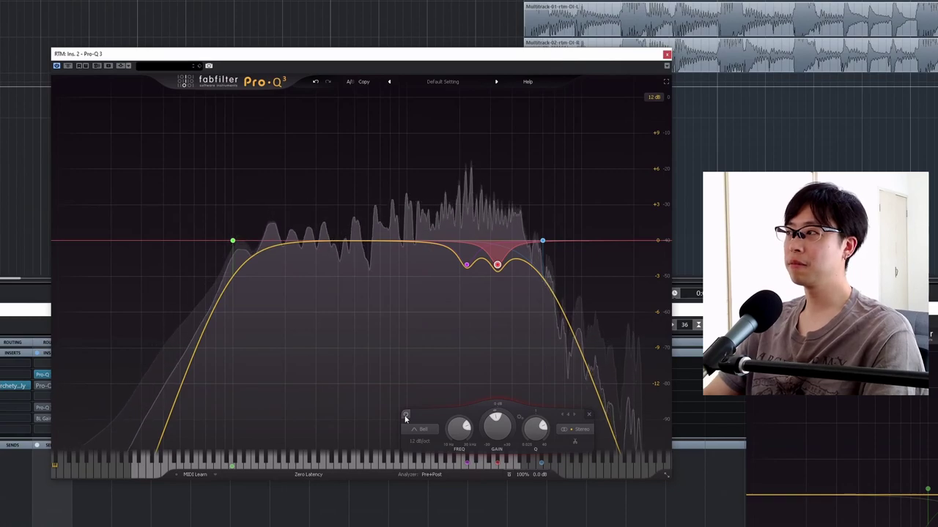
pyautogui.press('space')
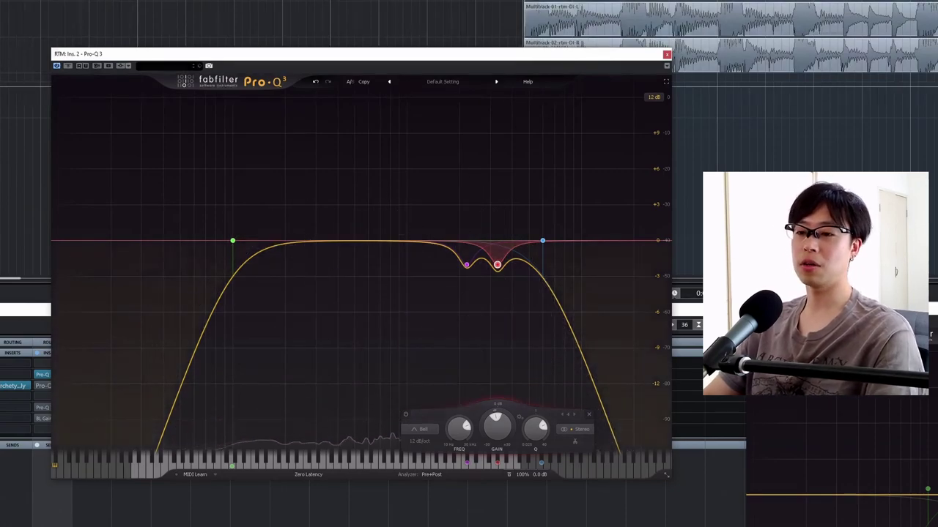
pyautogui.press('space')
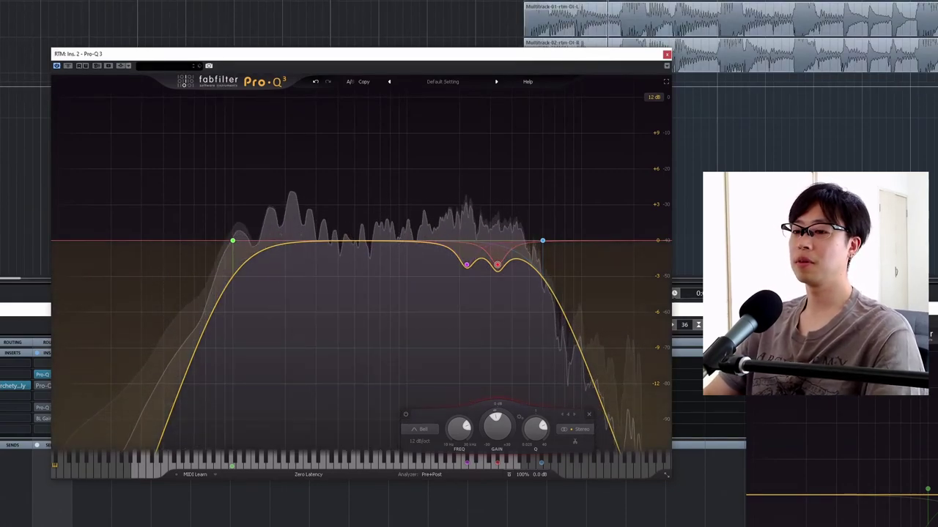
pyautogui.moveTo(492, 282)
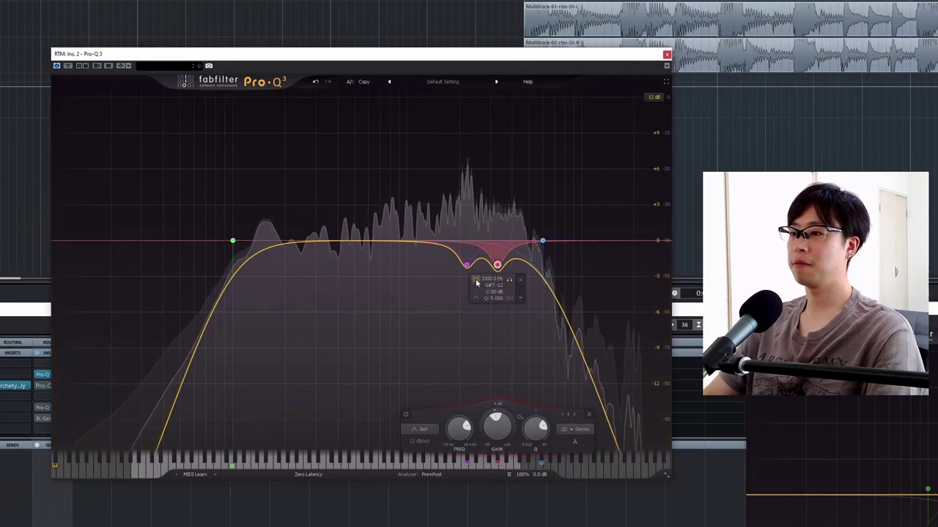
pyautogui.click(476, 280)
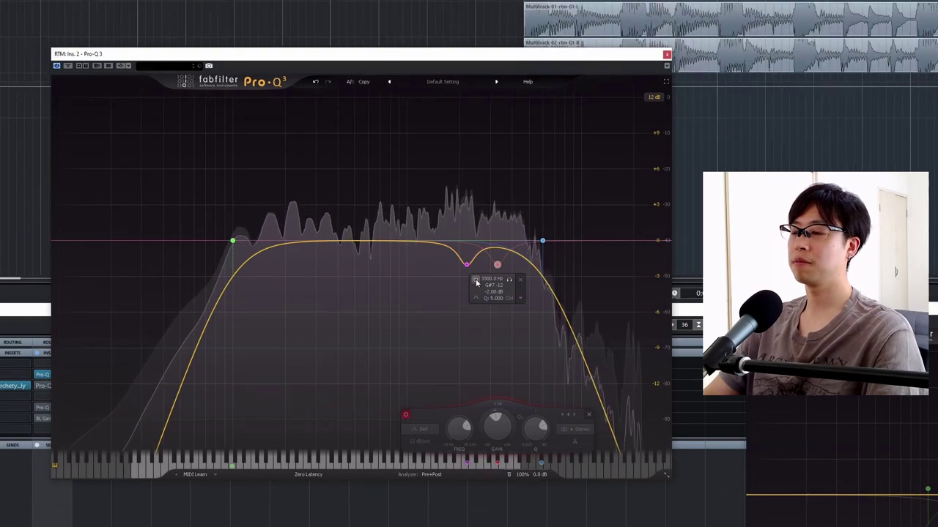
pyautogui.click(476, 280)
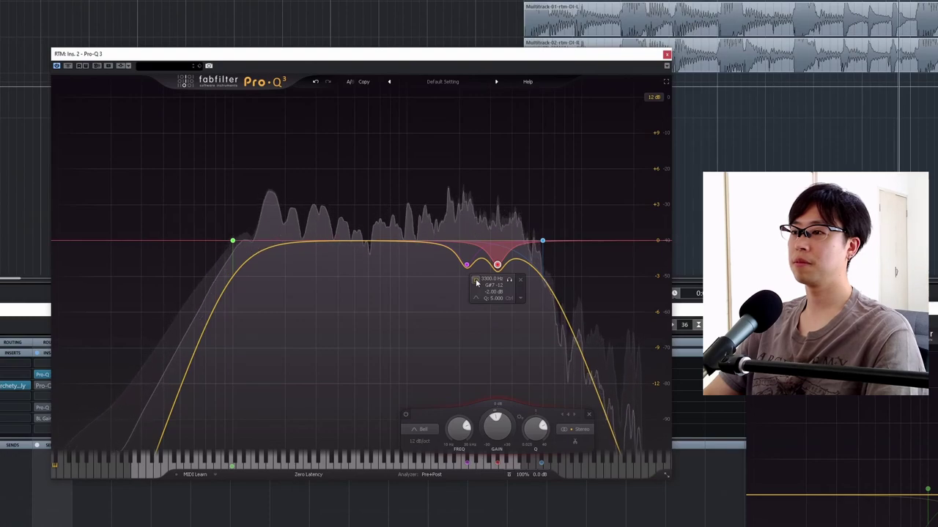
pyautogui.click(475, 279)
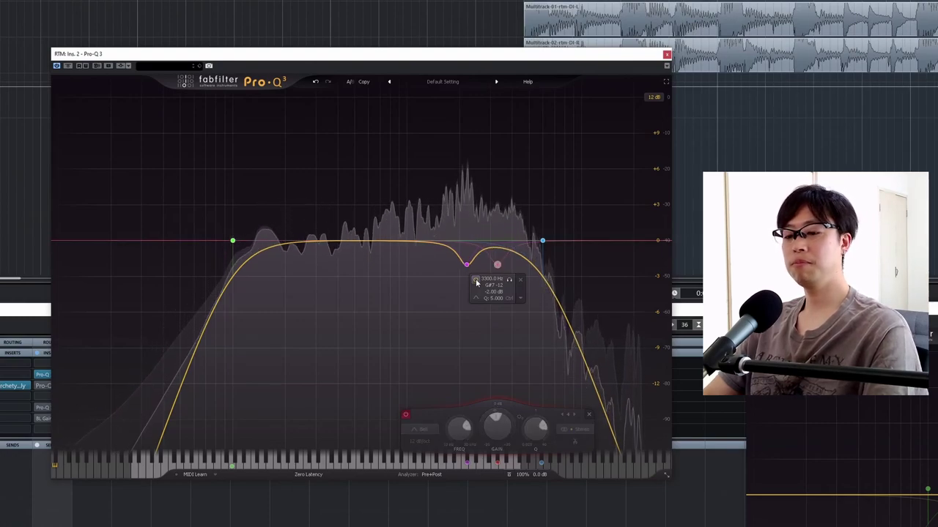
pyautogui.press('space')
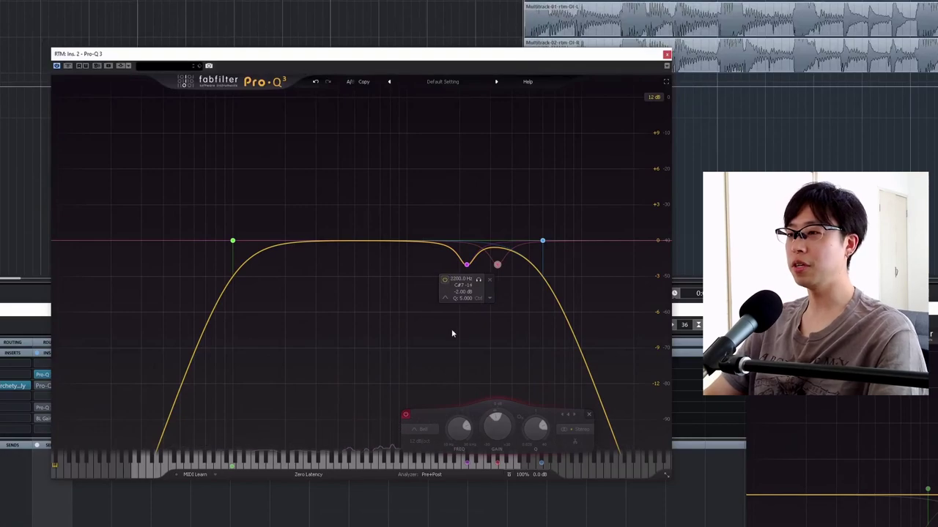
pyautogui.click(474, 281)
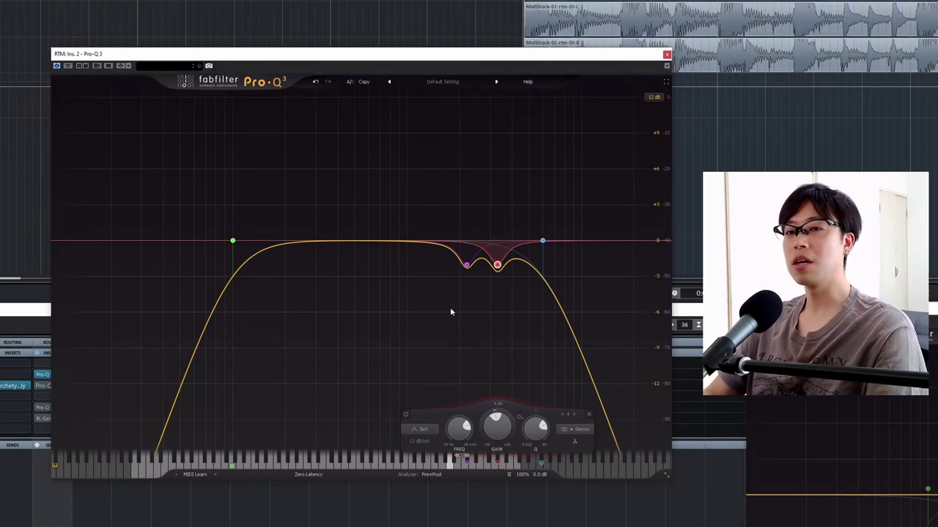
# Step: Add a third bell band at 4400 Hz with a Q of 5 and a gain of -2 dB, and audition it in solo during playback
pyautogui.moveTo(498, 265); pyautogui.dragTo(520, 243)
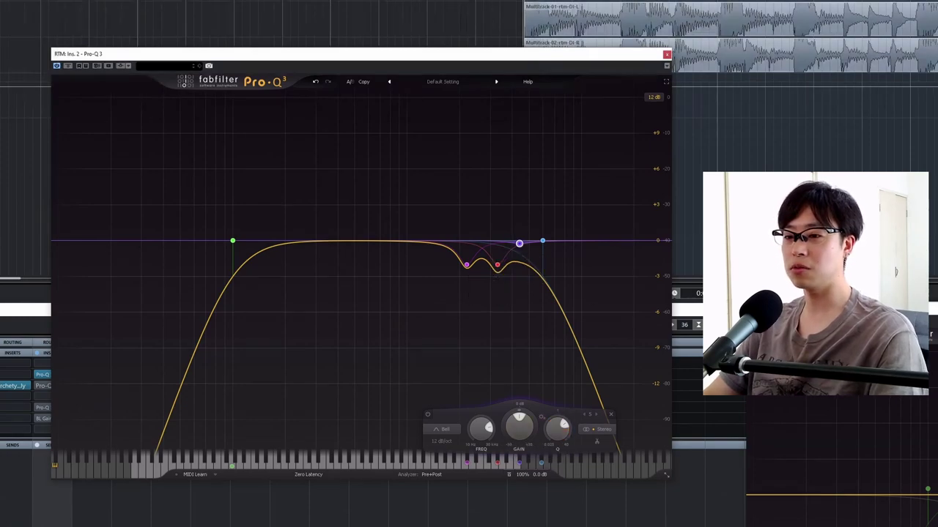
pyautogui.click(427, 416)
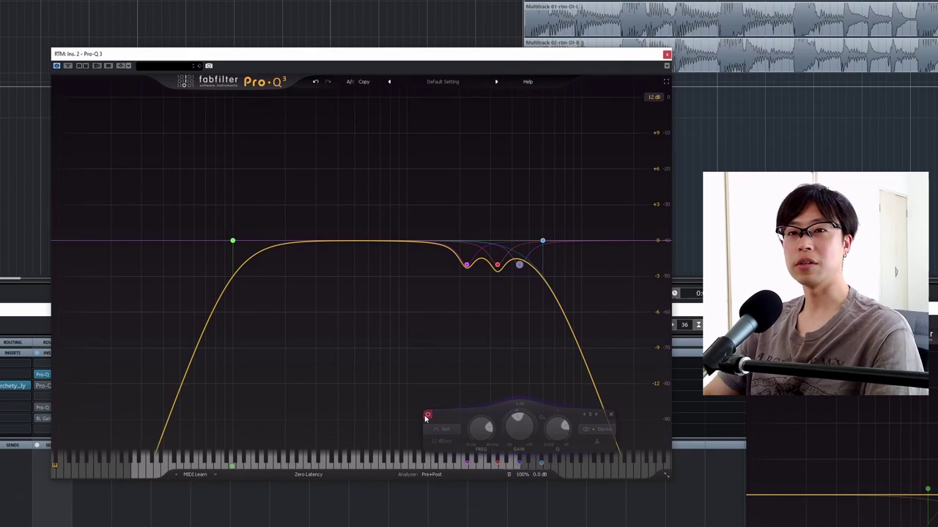
pyautogui.press('space')
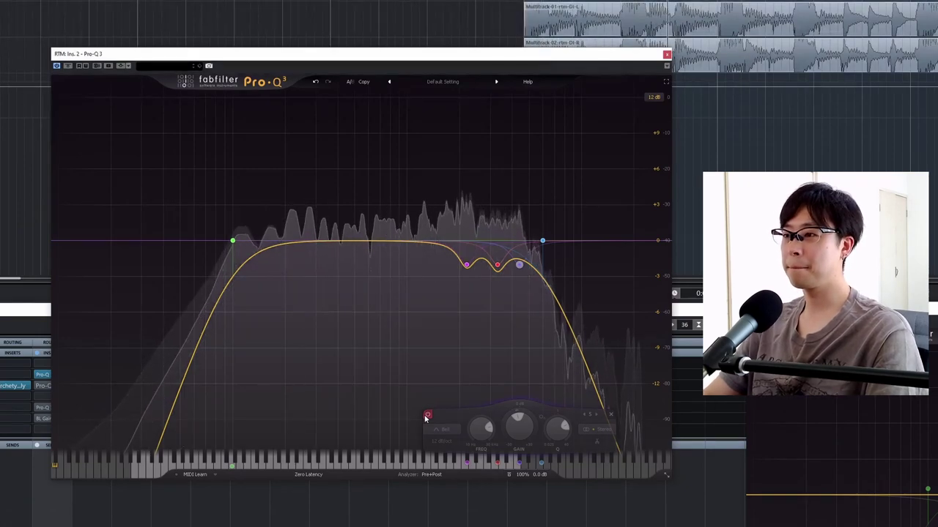
pyautogui.click(427, 415)
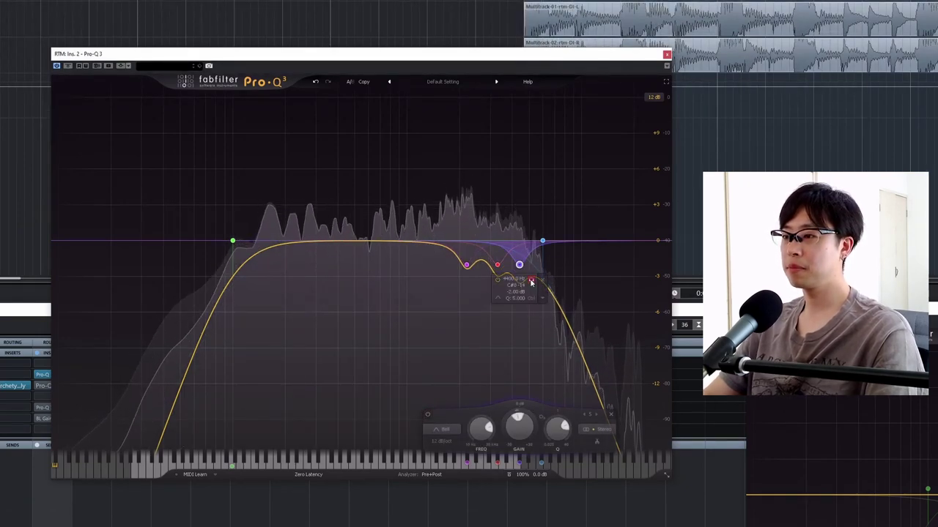
pyautogui.click(531, 282)
pyautogui.moveTo(532, 282); pyautogui.dragTo(532, 282)
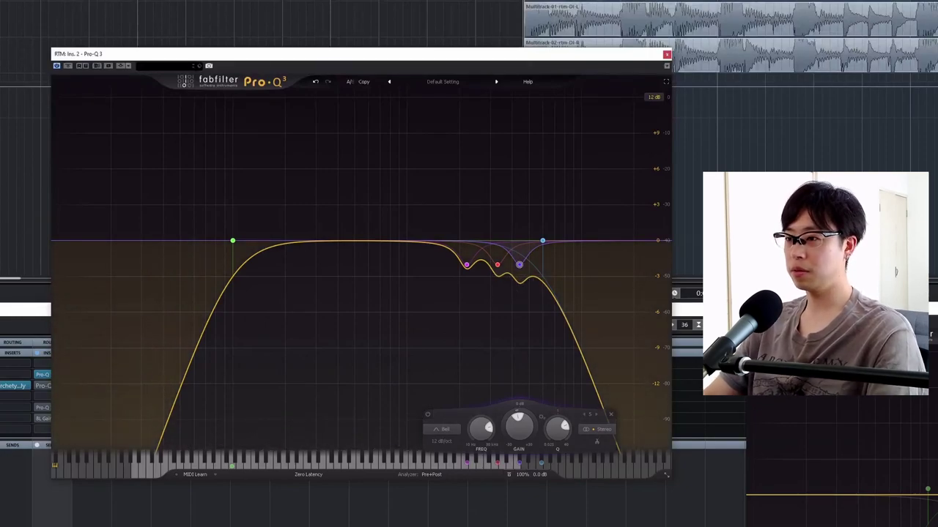
# Step: Compare the guitar with the 4400 Hz cut enabled and bypassed during playback, leaving the band enabled
pyautogui.press('space')
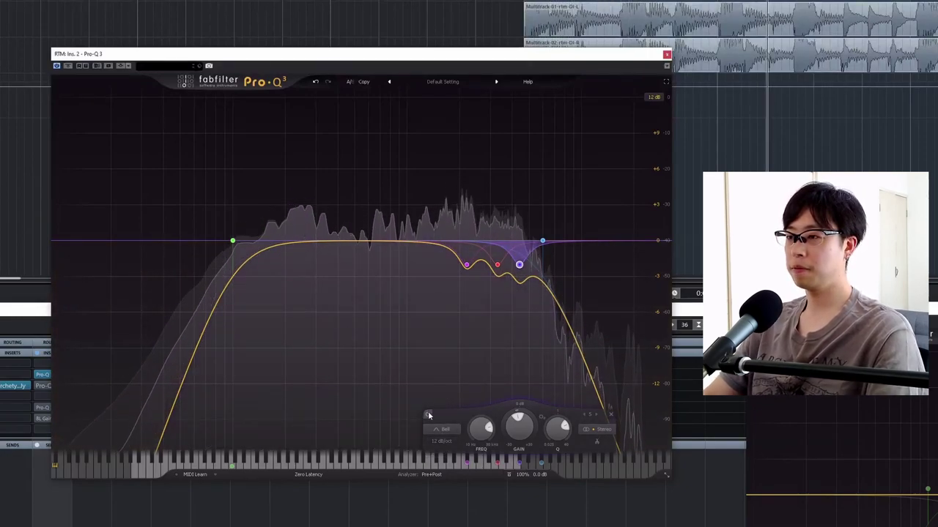
pyautogui.click(429, 415)
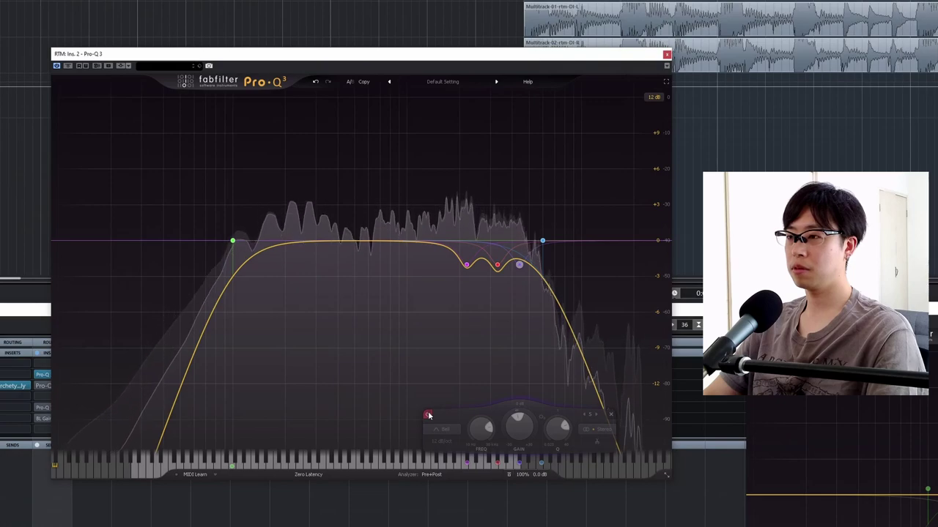
pyautogui.click(429, 415)
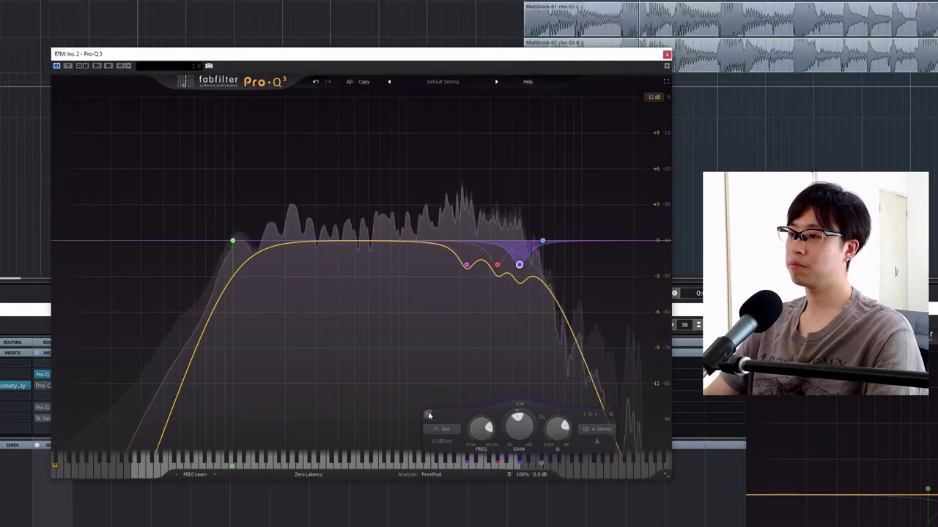
pyautogui.click(429, 416)
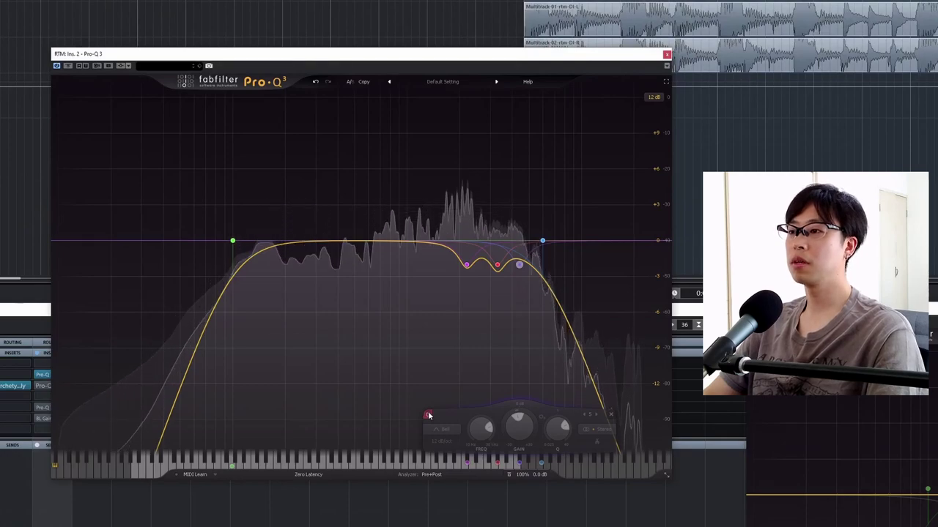
pyautogui.click(429, 415)
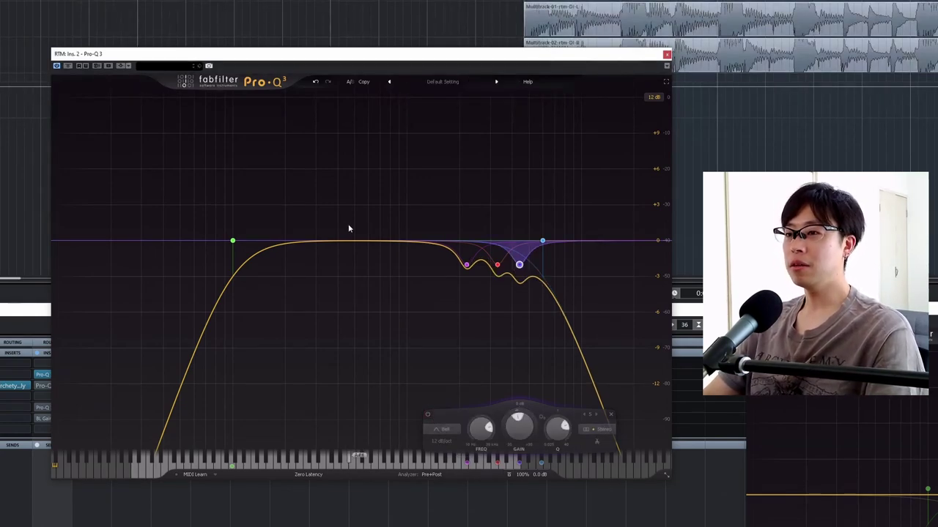
# Step: Add a bell band at 250 Hz with a gain of -2 dB and widen or narrow it to a Q of about 2 during playback
pyautogui.click(302, 243)
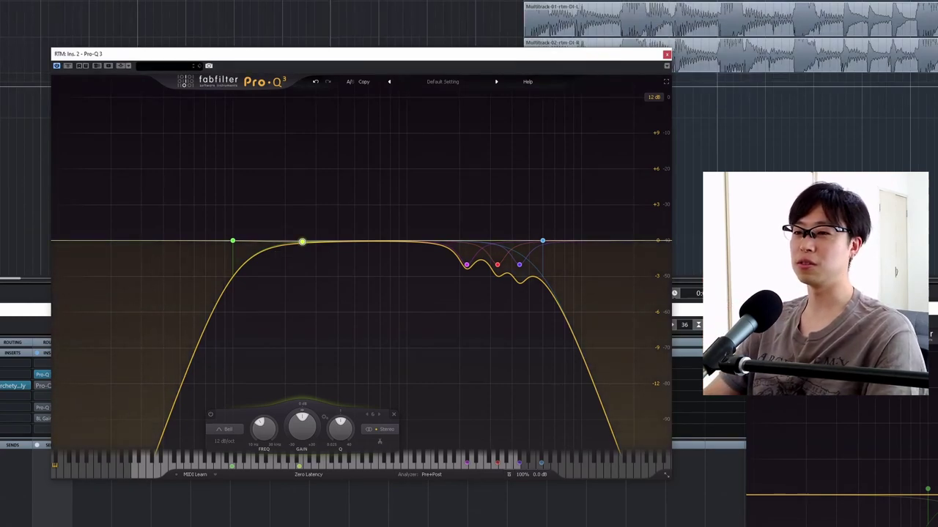
pyautogui.moveTo(310, 253)
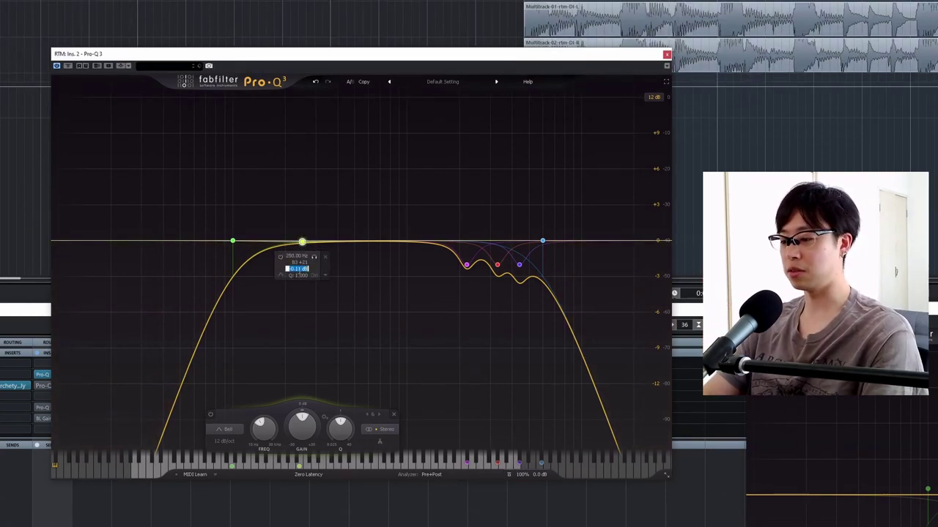
pyautogui.press('Return')
pyautogui.press('space')
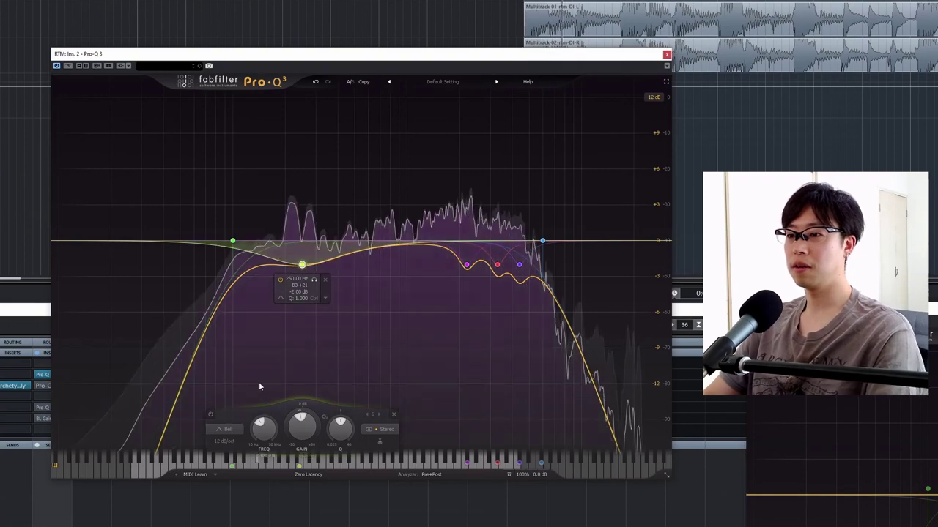
pyautogui.moveTo(339, 429); pyautogui.dragTo(335, 422)
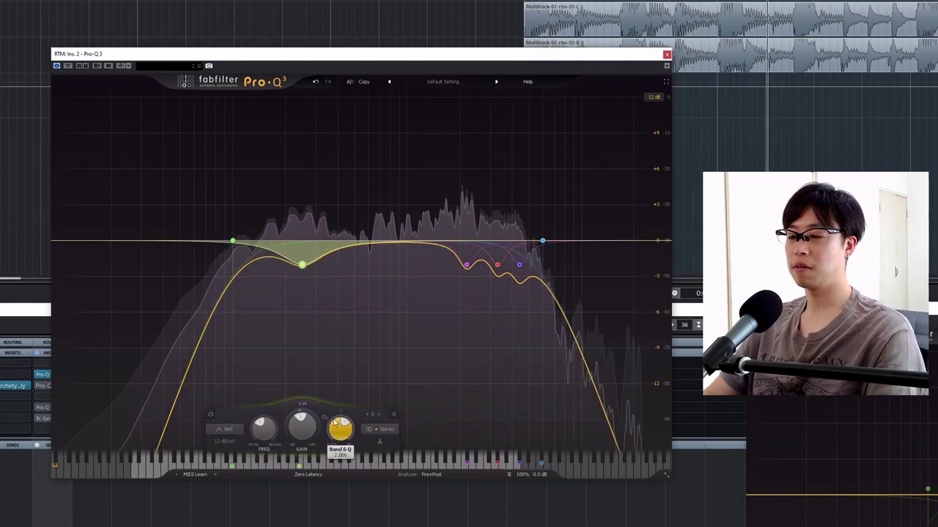
# Step: Compare the guitar with the 250 Hz cut enabled and bypassed, leaving the band enabled and stopping playback
pyautogui.click(211, 415)
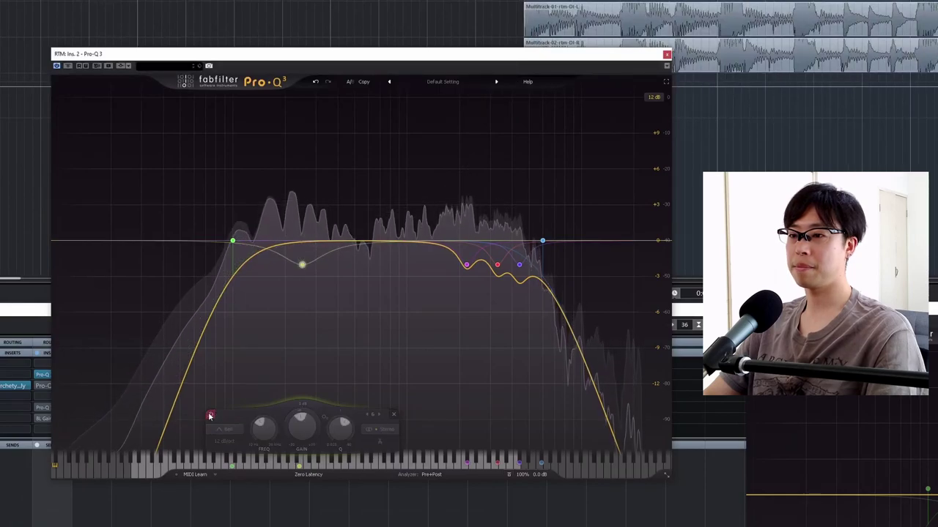
pyautogui.click(210, 415)
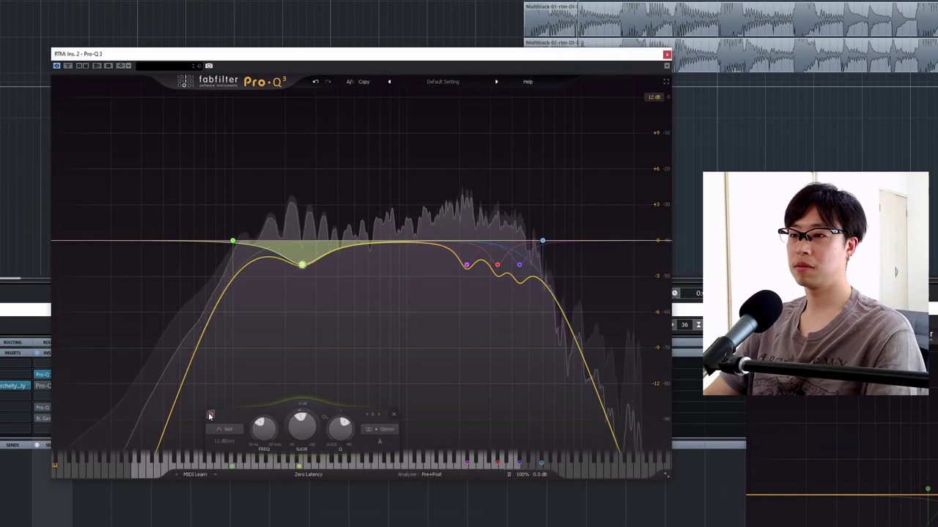
pyautogui.click(211, 415)
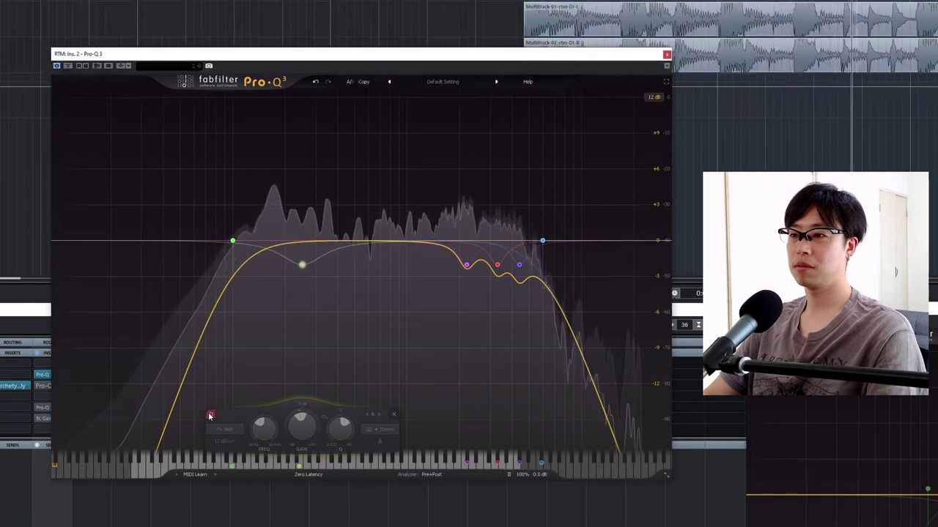
pyautogui.click(210, 415)
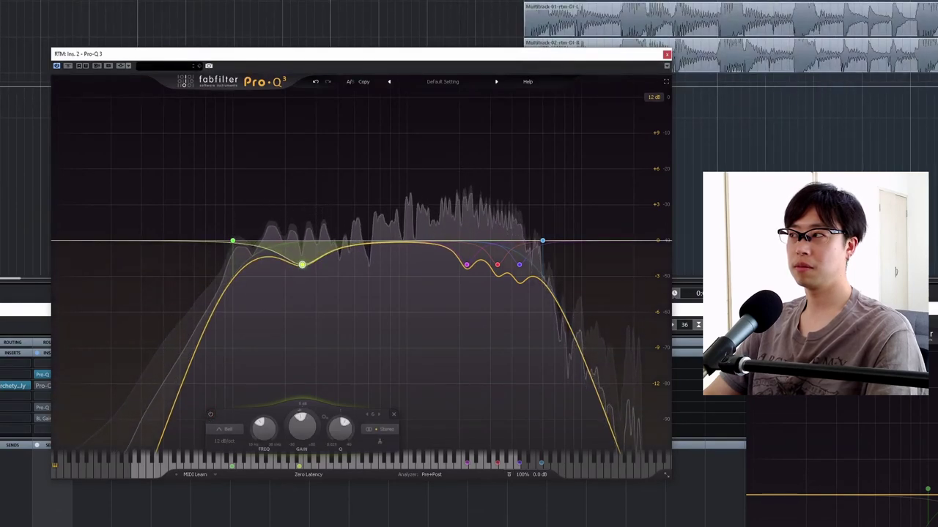
pyautogui.press('space')
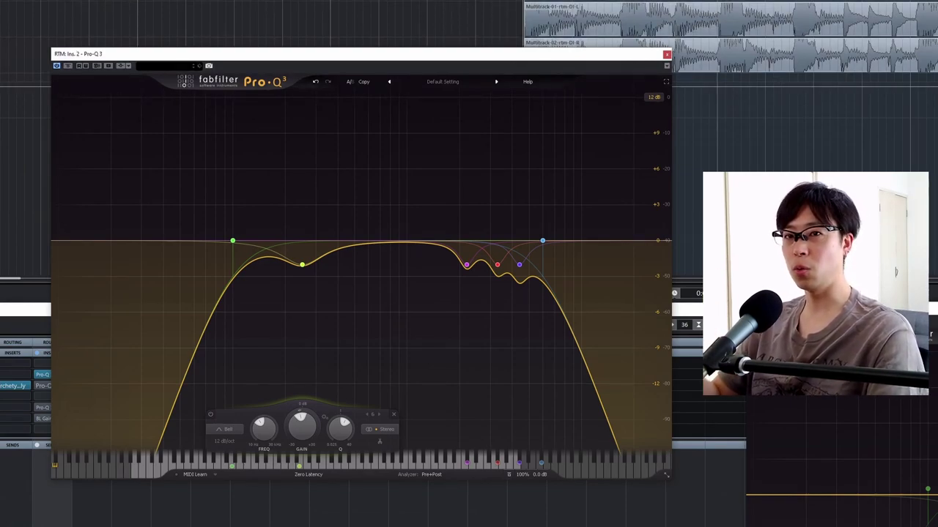
# Step: Replay the guitar and recheck the 250 Hz band by toggling its bypass, plus its solo on and off
pyautogui.press('space')
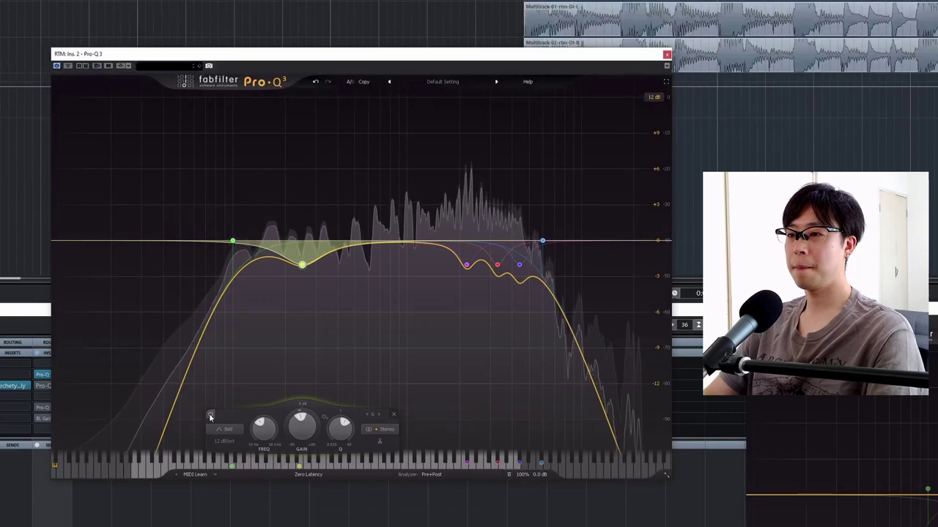
pyautogui.click(211, 416)
pyautogui.click(211, 417)
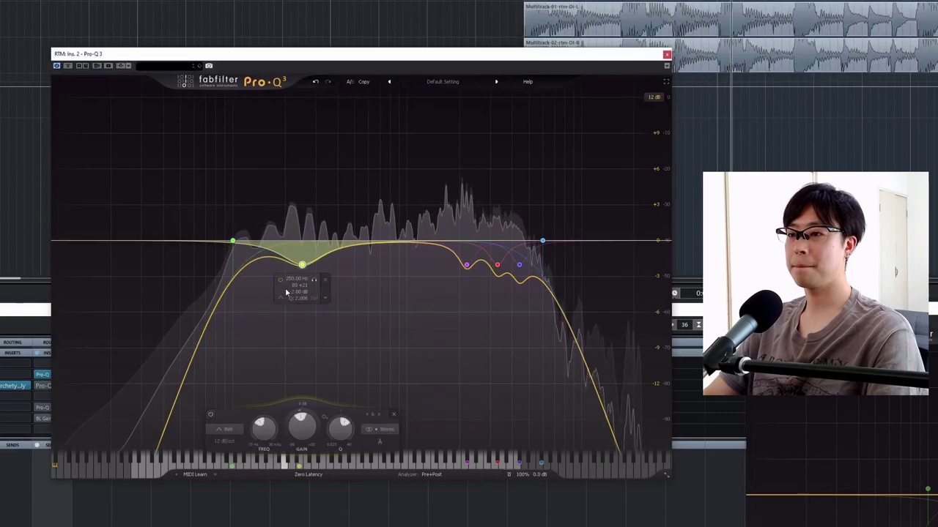
pyautogui.click(314, 281)
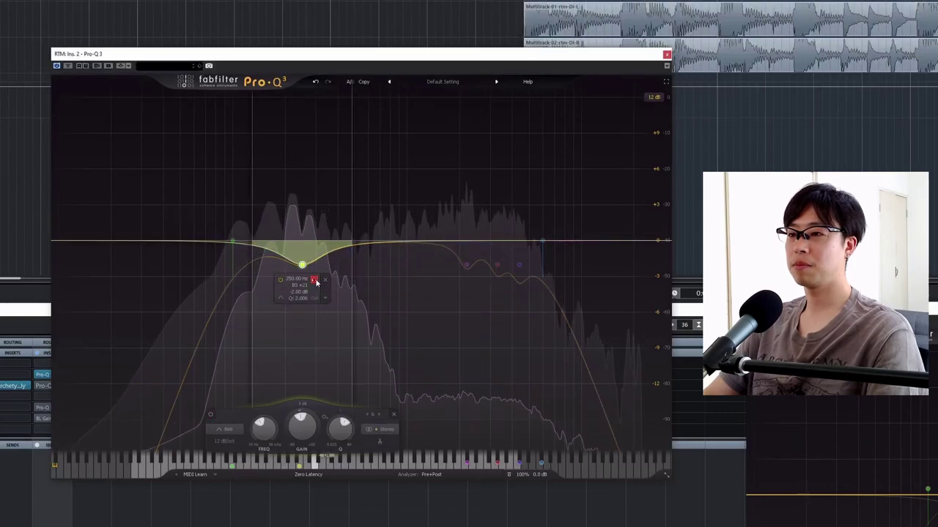
pyautogui.click(314, 280)
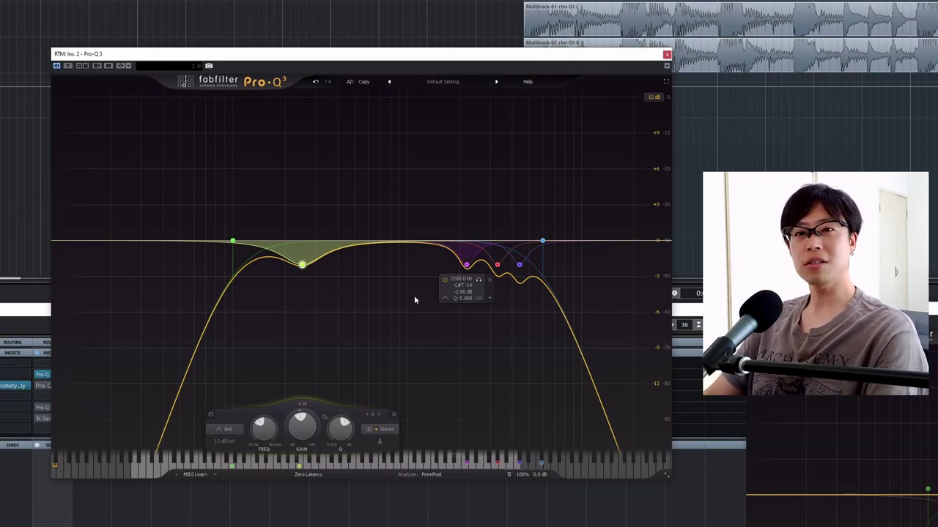
# Step: Add a bell band at 750 Hz with a gain of -1 dB
pyautogui.click(389, 242)
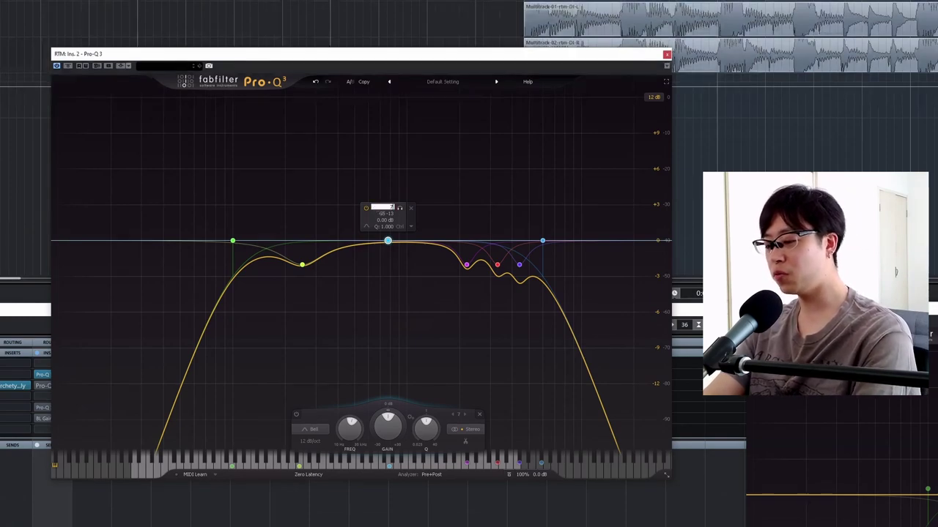
pyautogui.press('Return')
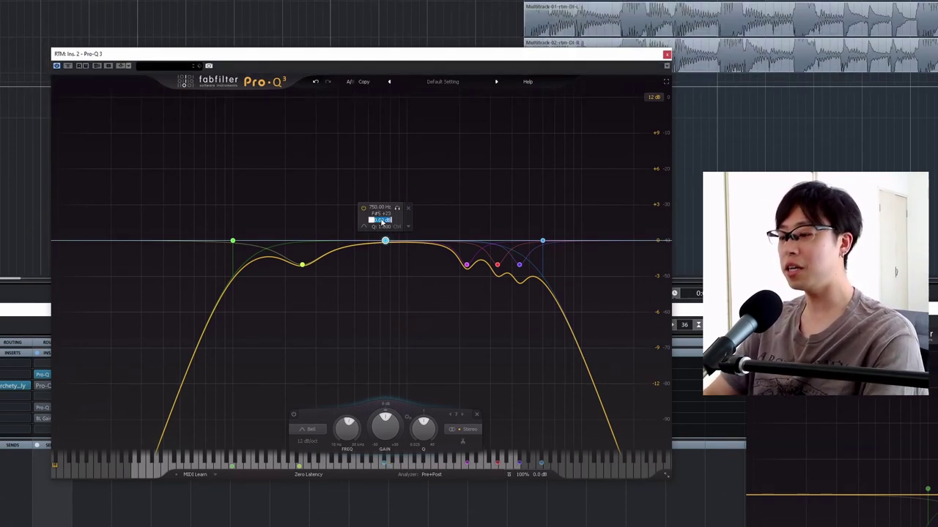
pyautogui.write('-1')
pyautogui.press('Return')
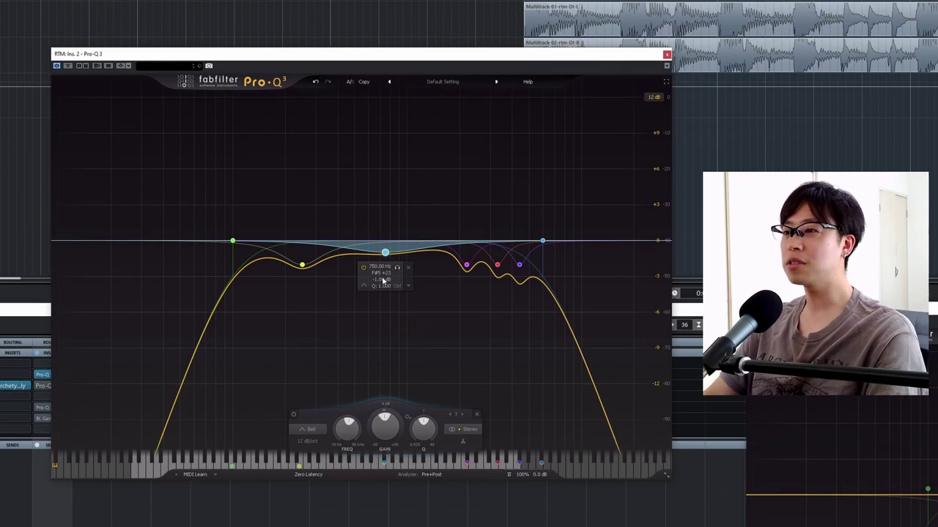
# Step: Try a gain of -2 dB on the 750 Hz band, and use undo and redo to return it to -1 dB
pyautogui.write('-2')
pyautogui.press('Return')
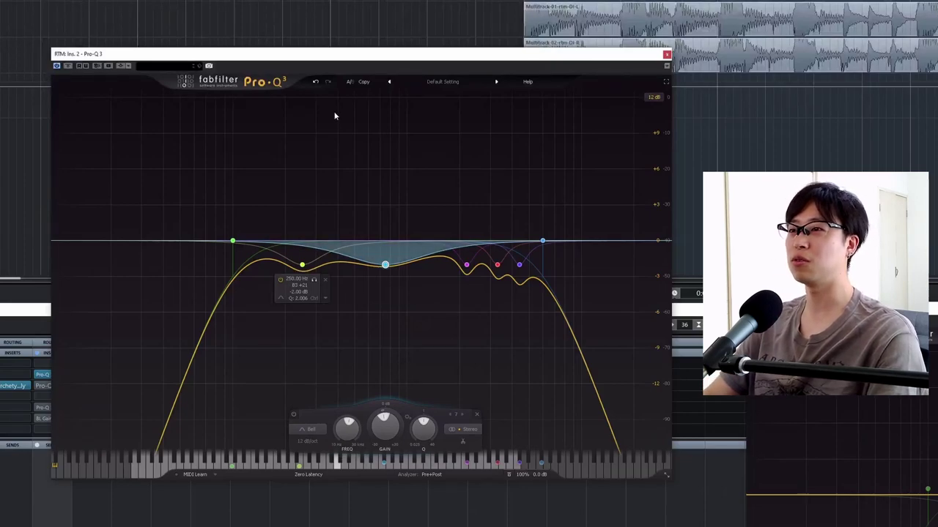
pyautogui.click(315, 81)
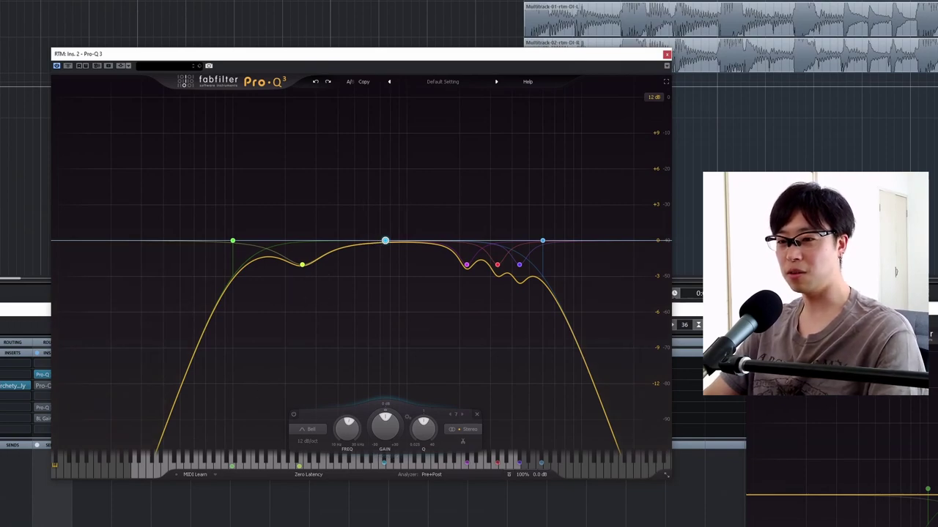
pyautogui.moveTo(376, 242)
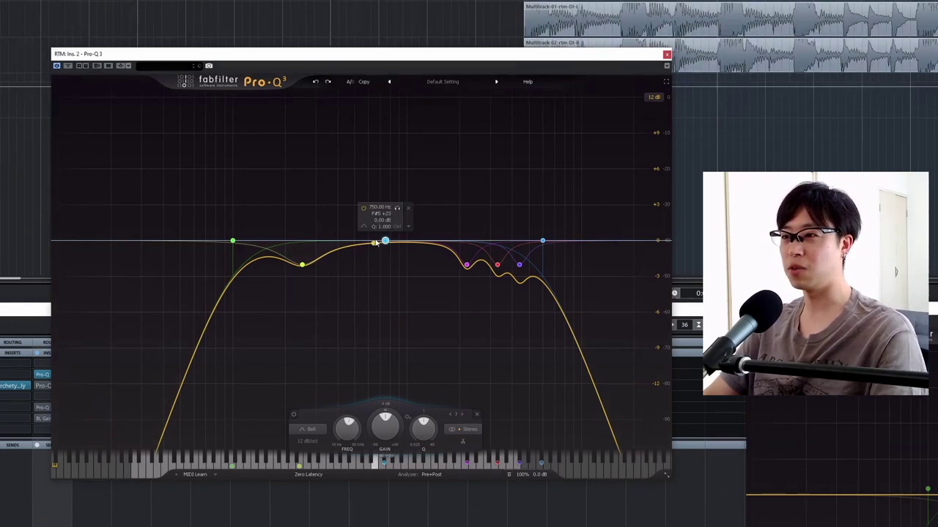
pyautogui.click(328, 81)
# Step: Play the guitar and compare it with the 750 Hz cut enabled and bypassed, leaving the band enabled
pyautogui.press('space')
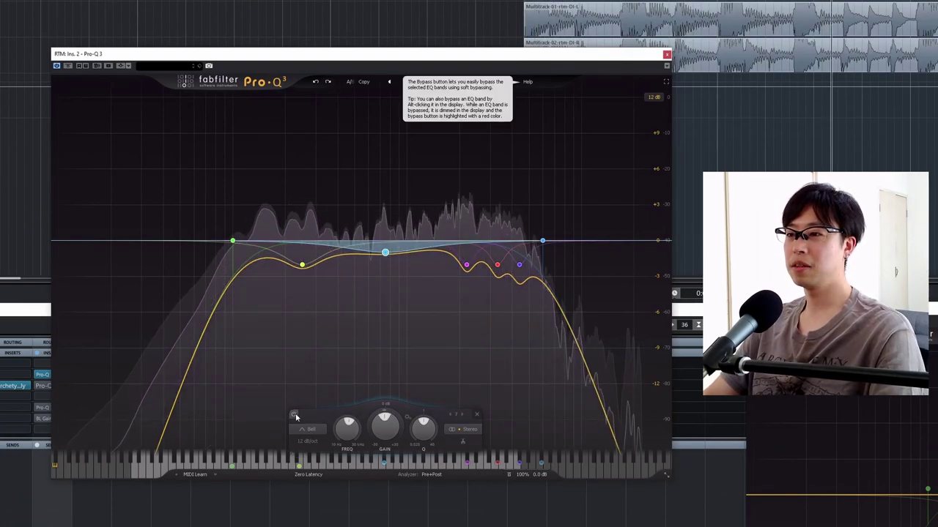
pyautogui.click(294, 415)
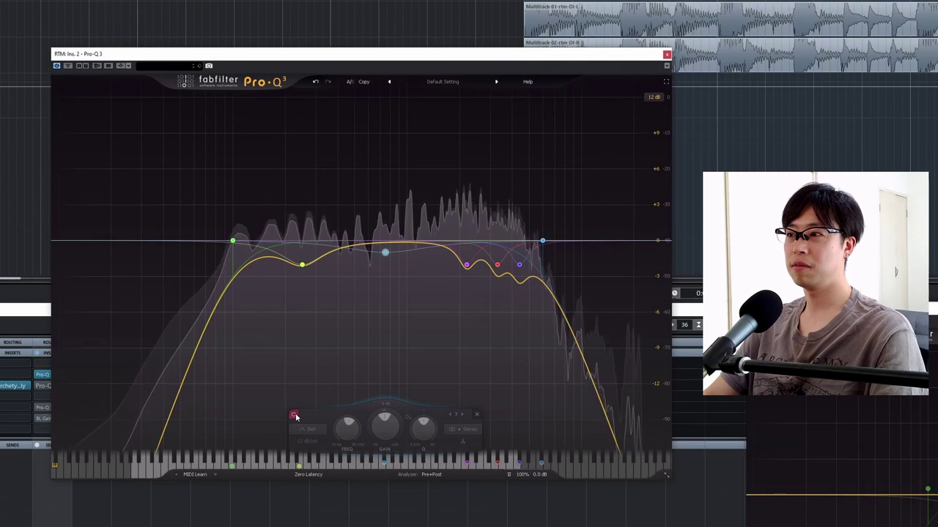
pyautogui.click(294, 415)
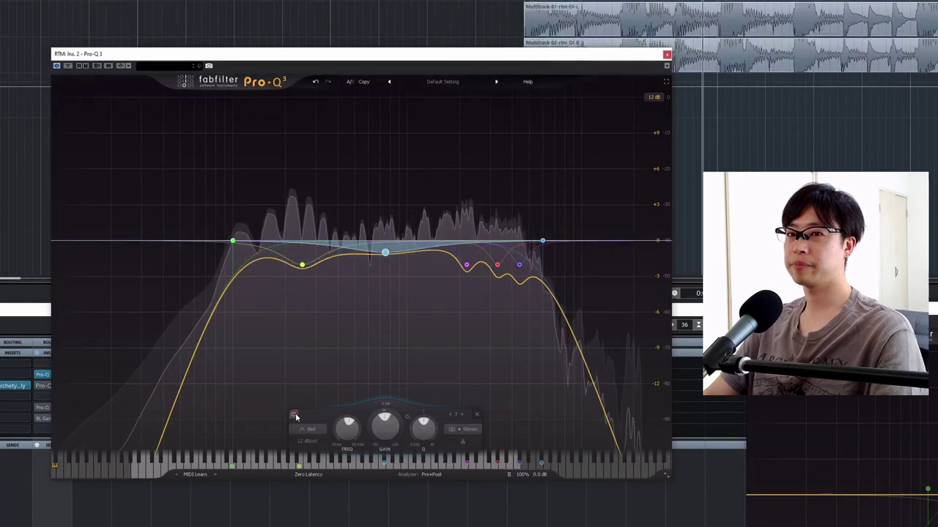
pyautogui.click(294, 415)
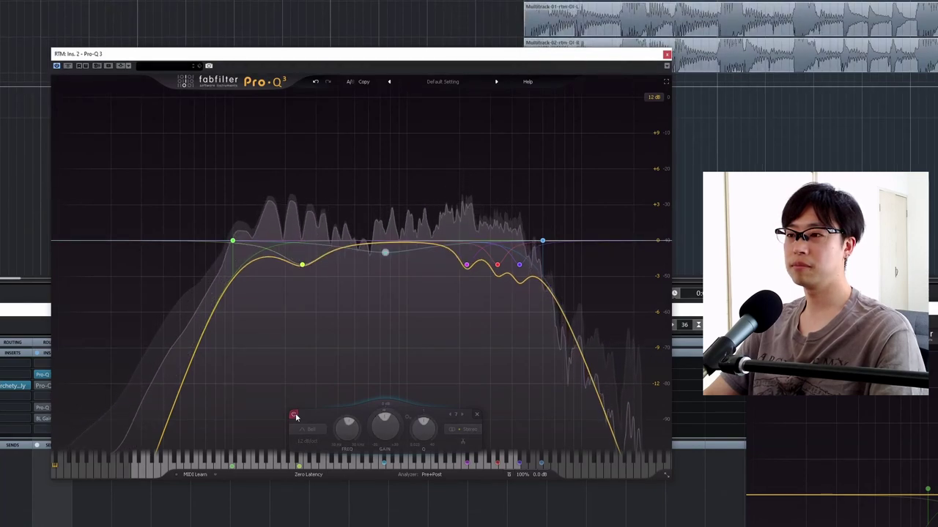
pyautogui.click(293, 415)
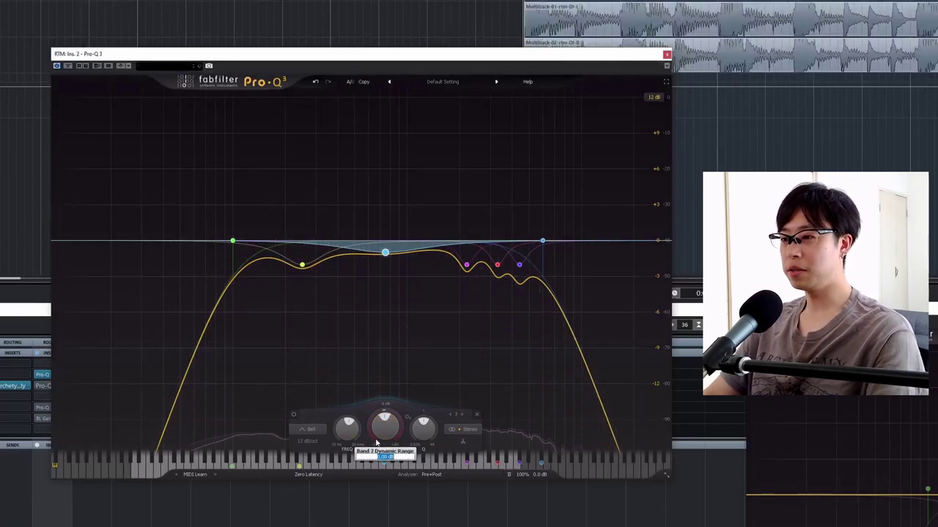
# Step: Set the 750 Hz band's gain to -2 dB and compare it enabled and bypassed, leaving the band bypassed
pyautogui.scroll(-2, 382, 437)
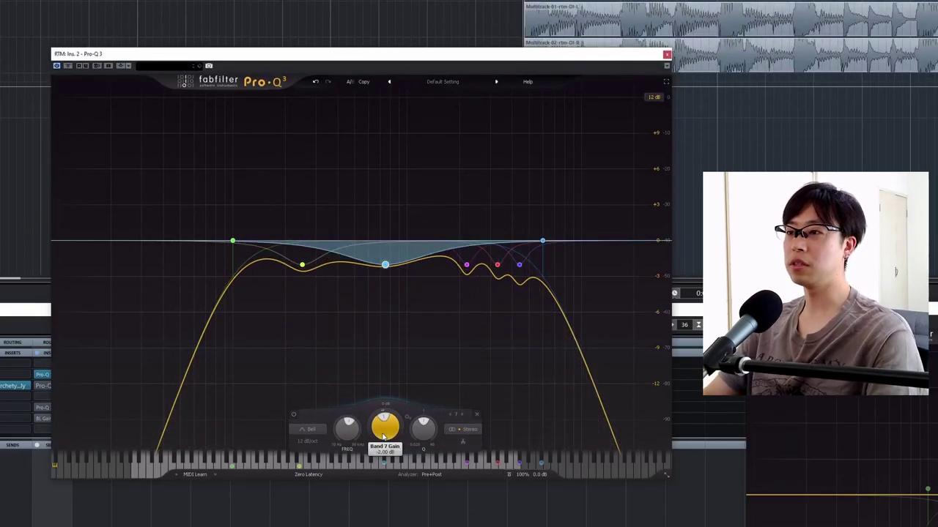
pyautogui.click(293, 416)
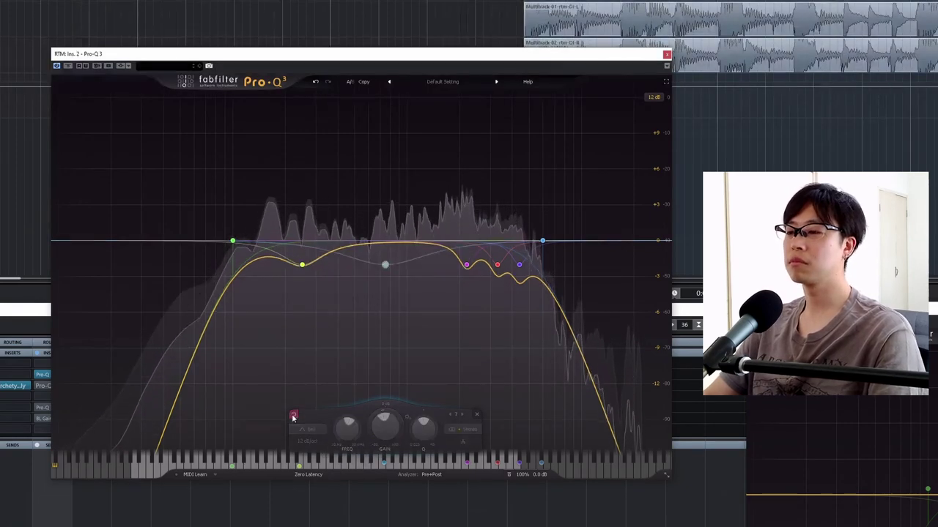
pyautogui.click(293, 415)
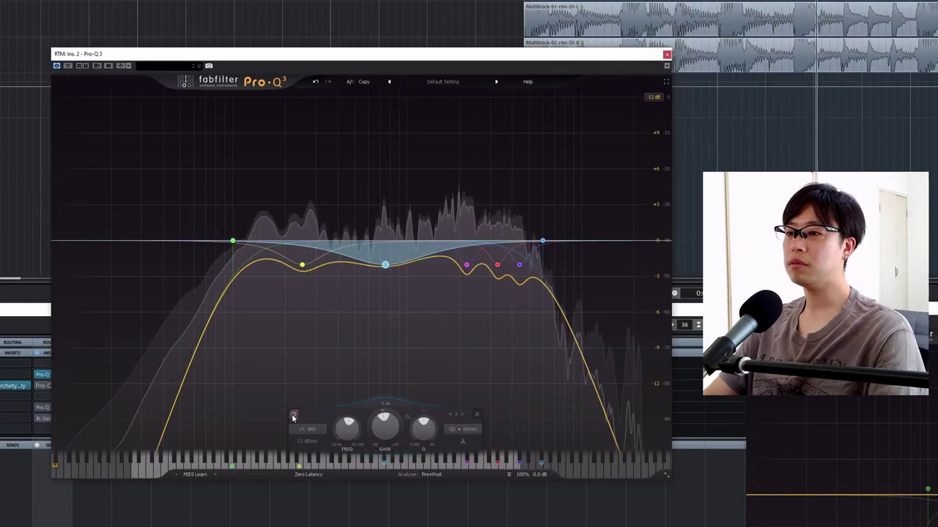
pyautogui.click(293, 415)
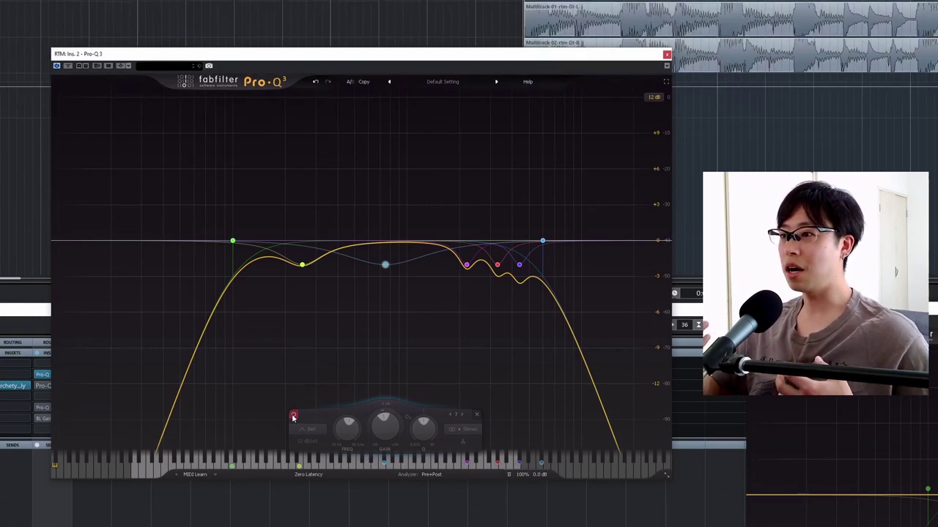
pyautogui.moveTo(367, 284)
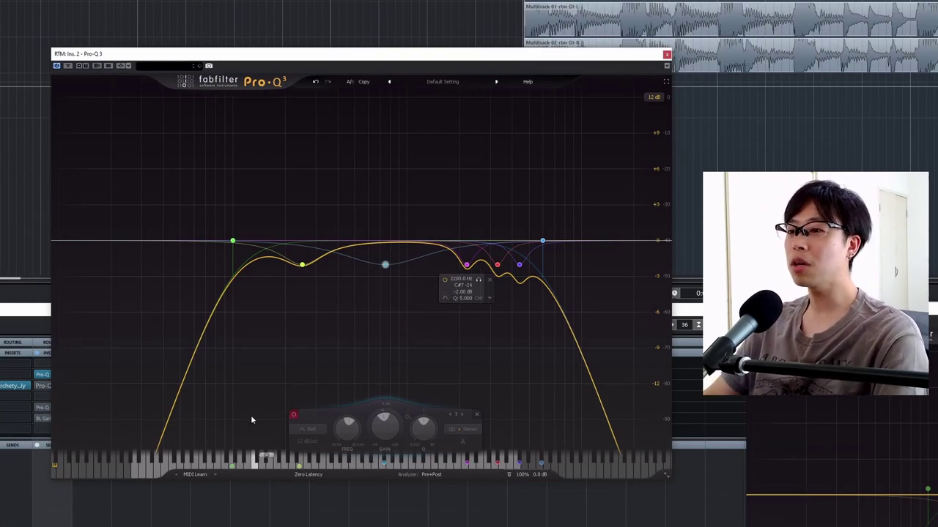
pyautogui.click(294, 415)
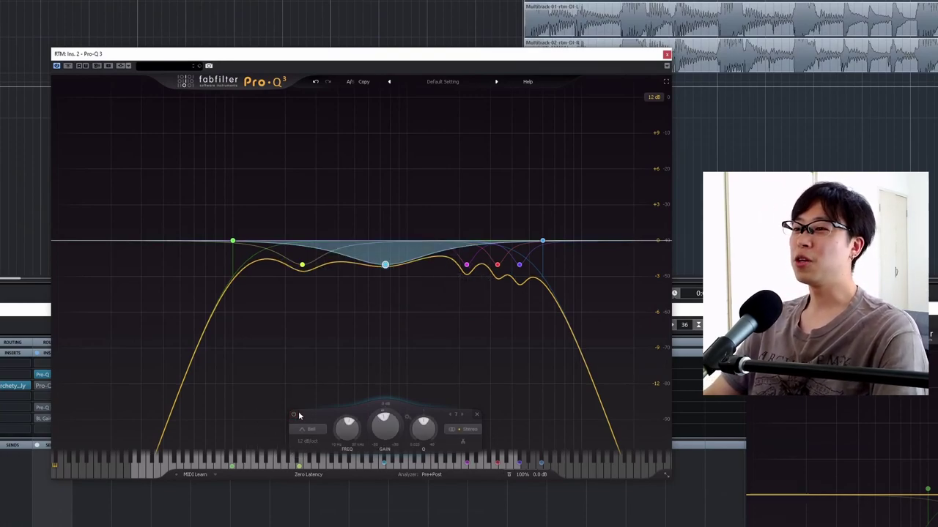
pyautogui.click(293, 415)
# Step: Add a high shelf band at about 7500 Hz, just above the high-cut point, with a 6 dB/oct slope
pyautogui.moveTo(543, 240)
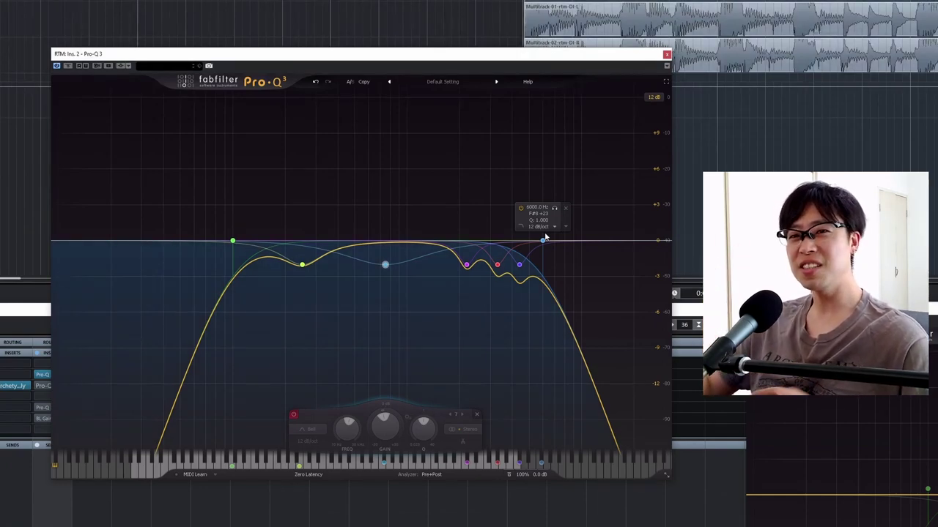
pyautogui.click(557, 241)
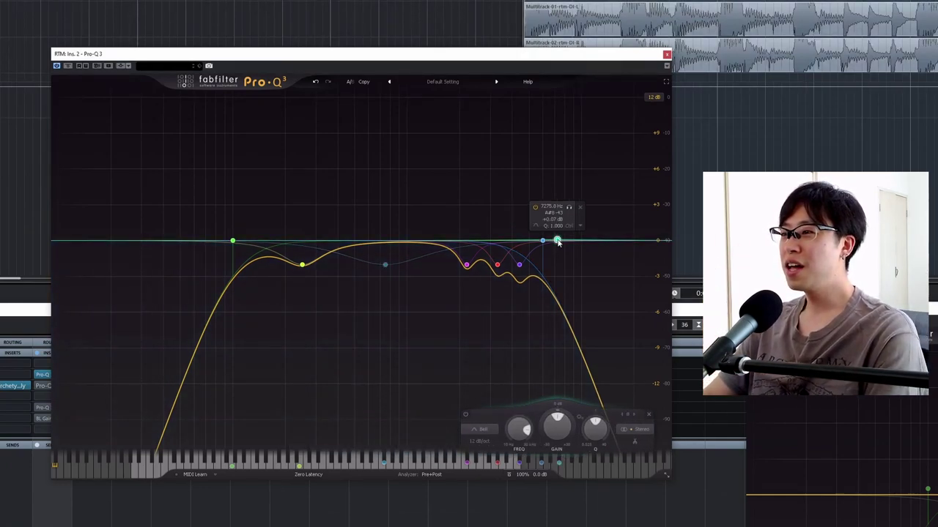
pyautogui.moveTo(557, 241); pyautogui.dragTo(559, 229)
pyautogui.click(482, 430)
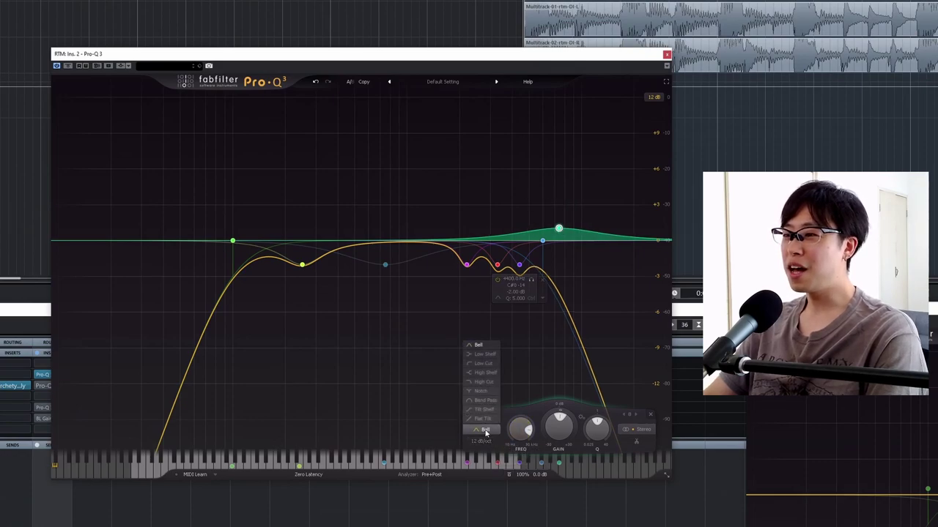
pyautogui.click(483, 372)
pyautogui.click(481, 441)
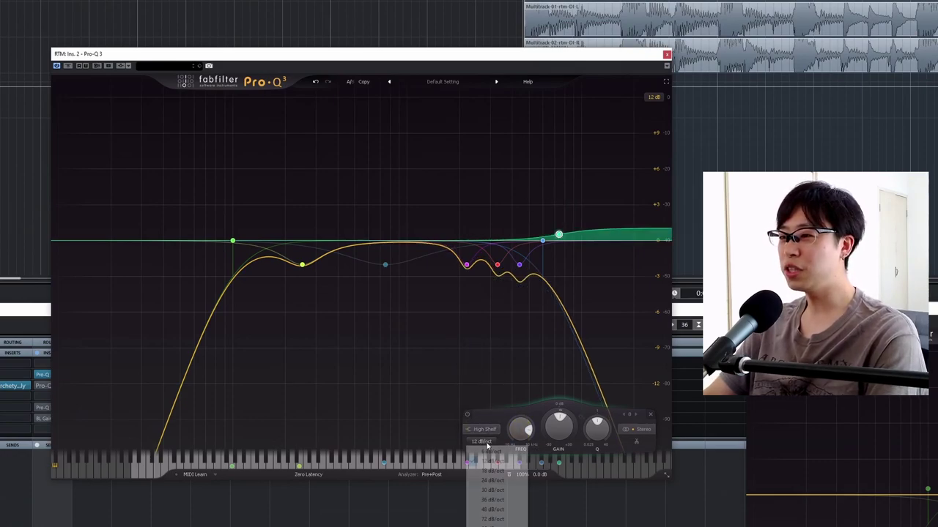
pyautogui.click(489, 452)
# Step: Raise and lower the high shelf, then during playback bring it to about +3 dB at about 7070 Hz
pyautogui.moveTo(558, 235)
pyautogui.mouseDown()
pyautogui.moveTo(559, 217)
pyautogui.moveTo(558, 225)
pyautogui.mouseUp()
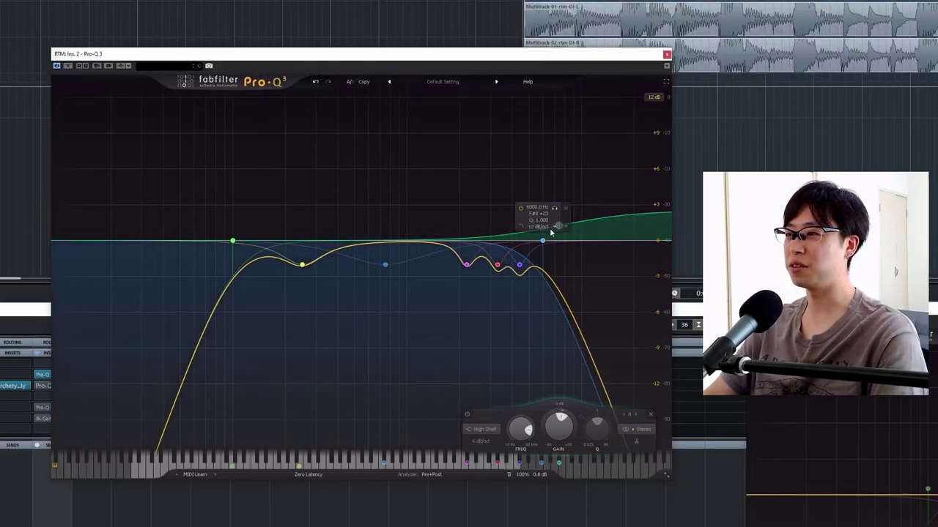
pyautogui.moveTo(558, 226); pyautogui.dragTo(558, 243)
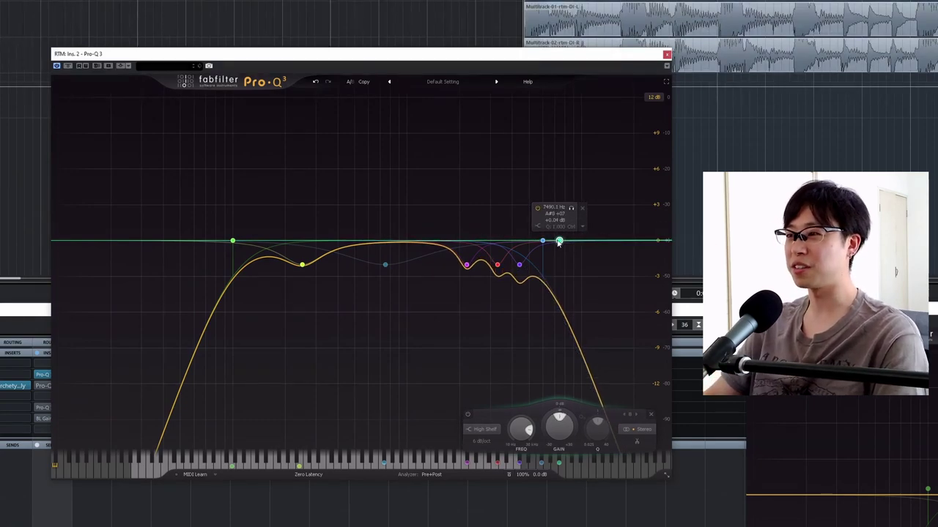
pyautogui.press('space')
pyautogui.moveTo(558, 241); pyautogui.dragTo(553, 204)
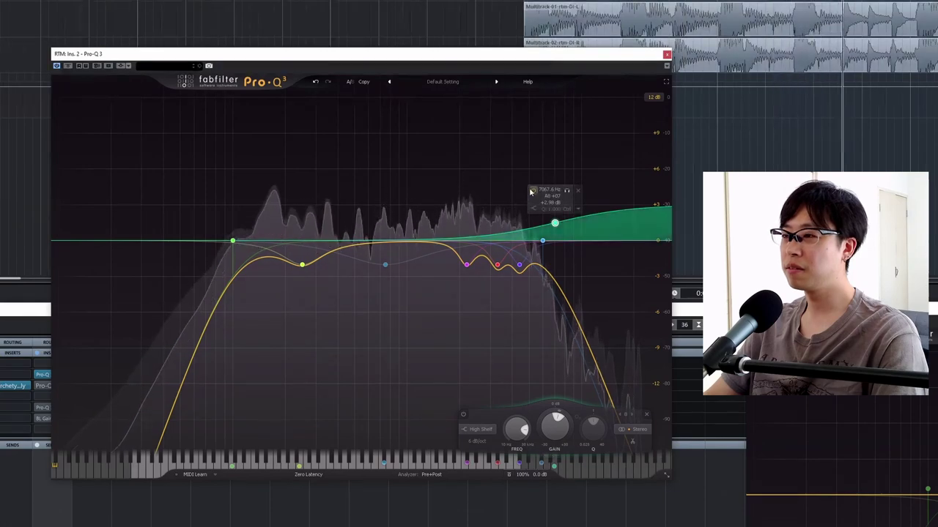
# Step: Compare the guitar with the high shelf boost enabled and bypassed during playback, leaving the band enabled
pyautogui.click(531, 190)
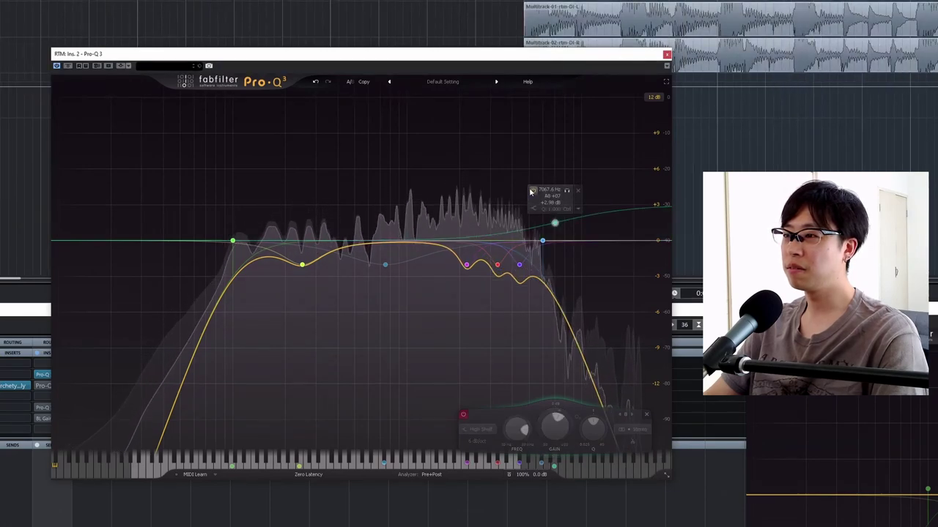
pyautogui.click(532, 190)
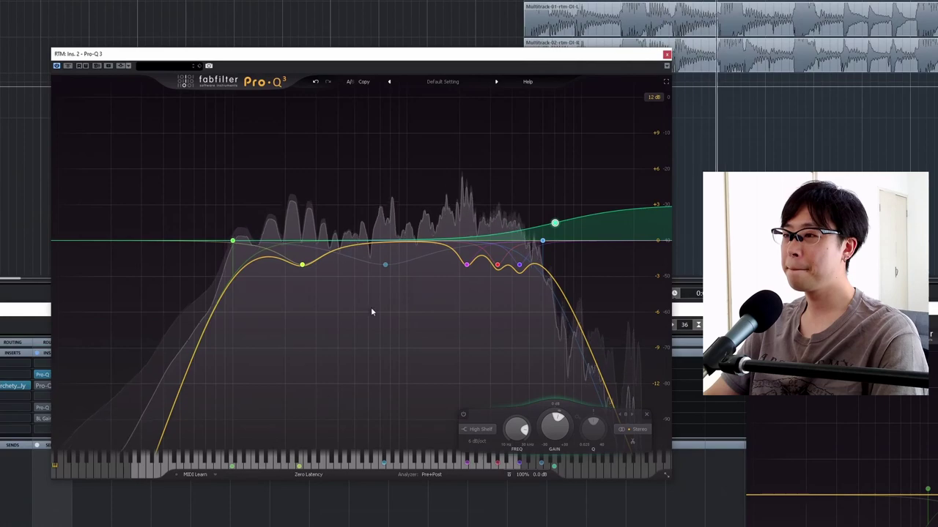
pyautogui.click(531, 191)
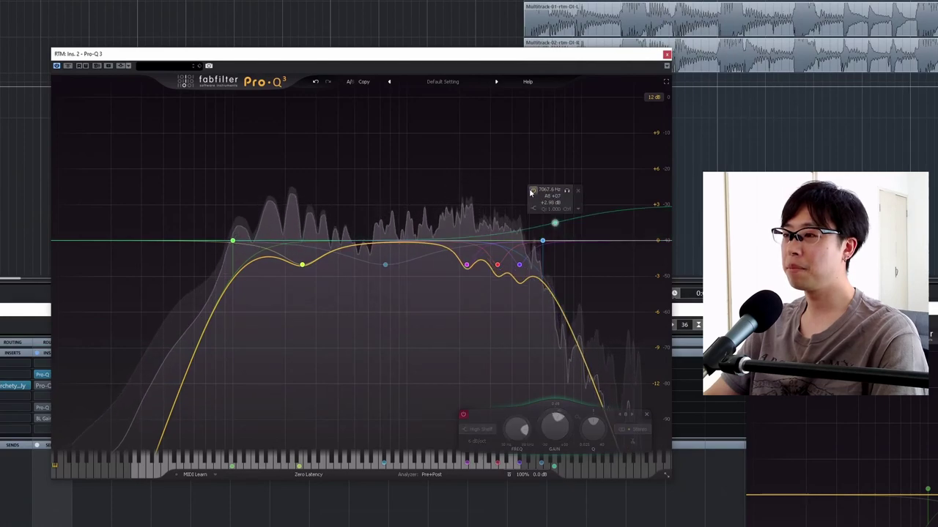
pyautogui.click(532, 191)
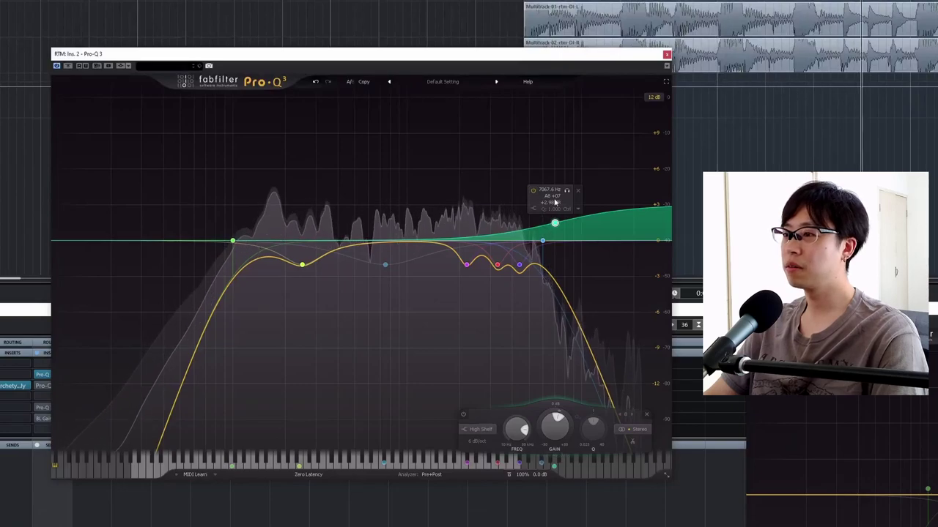
# Step: Set the high shelf's gain to 3 dB and its frequency to 7000 Hz, and bypass the band
pyautogui.click(550, 202)
pyautogui.write('3')
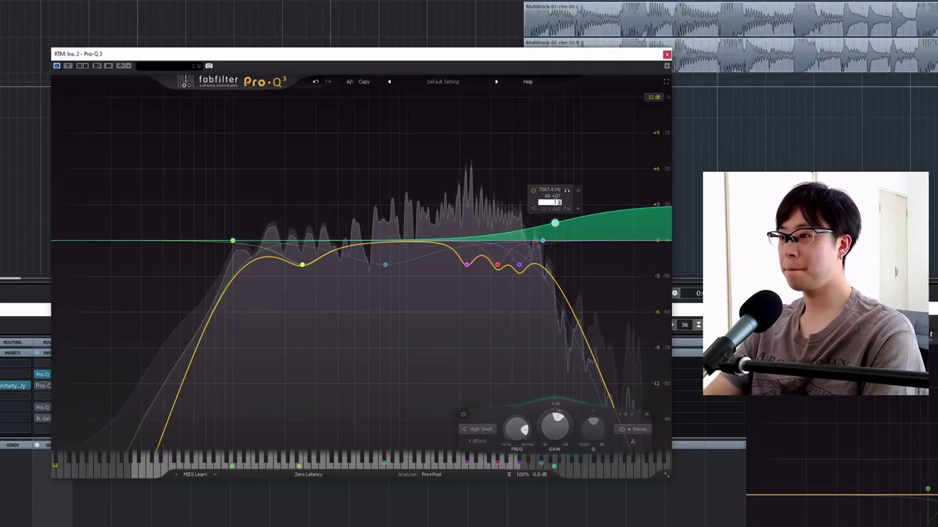
pyautogui.press('Return')
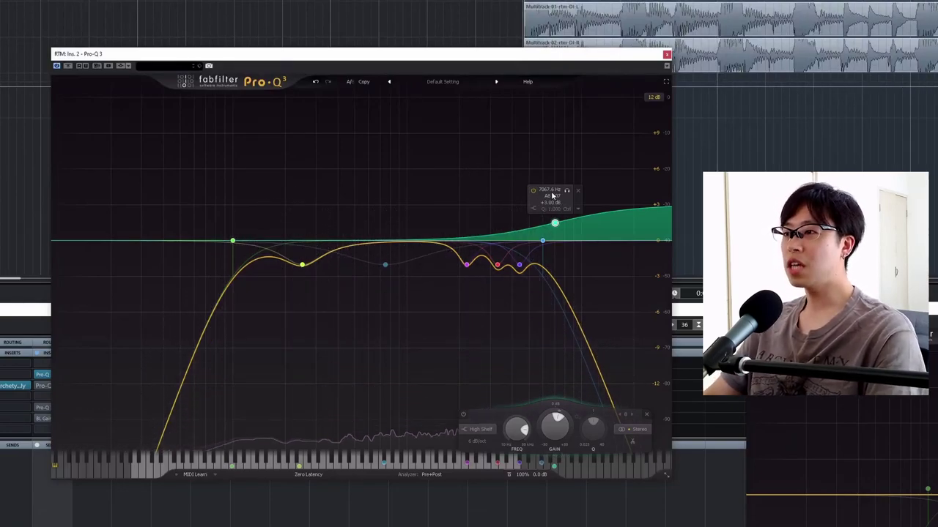
pyautogui.click(550, 190)
pyautogui.press('Return')
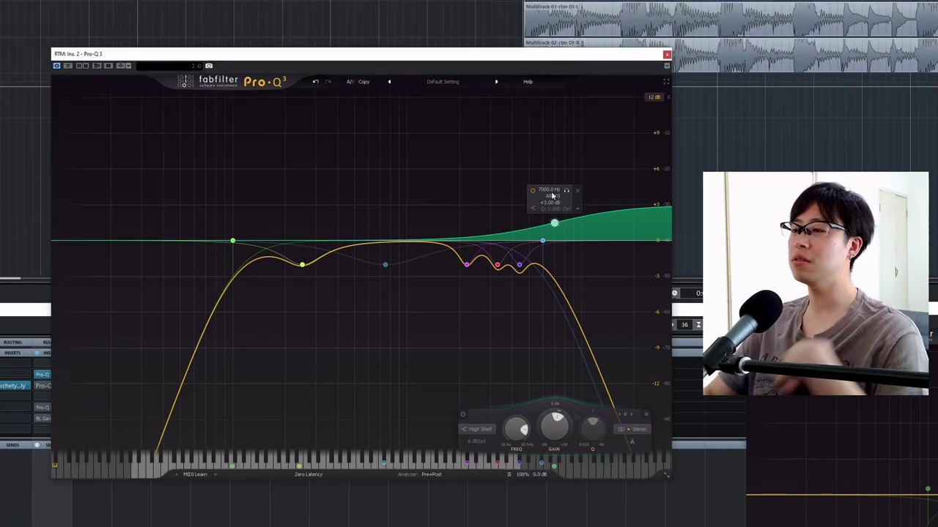
pyautogui.click(533, 190)
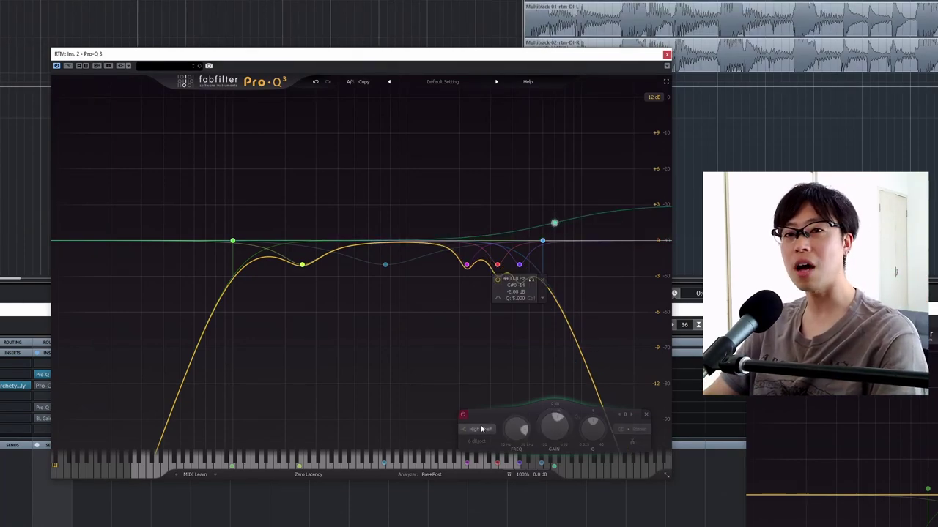